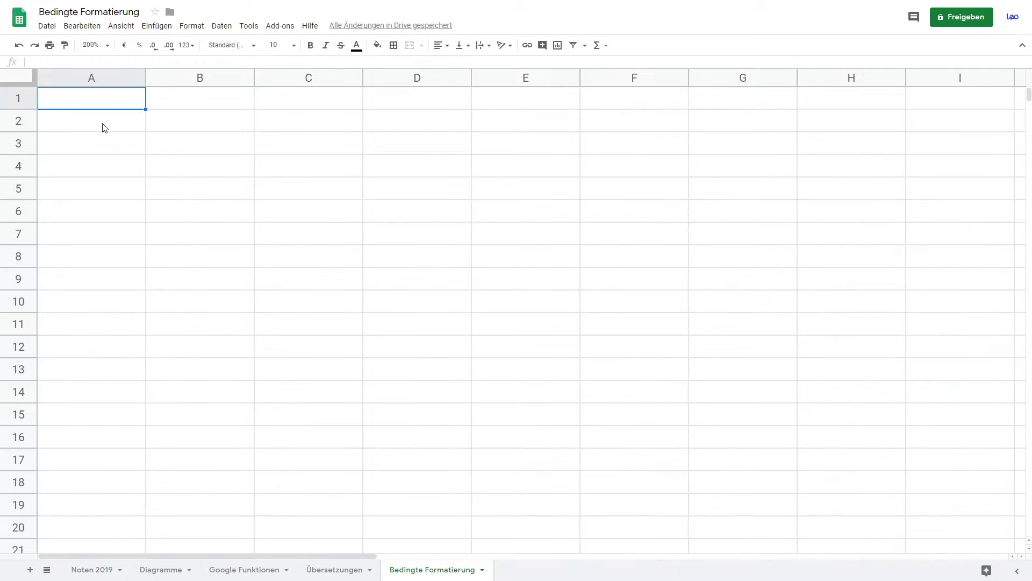
Step: Enter the sample amounts 1000 in A3 and -1000 in A4
click(119, 150)
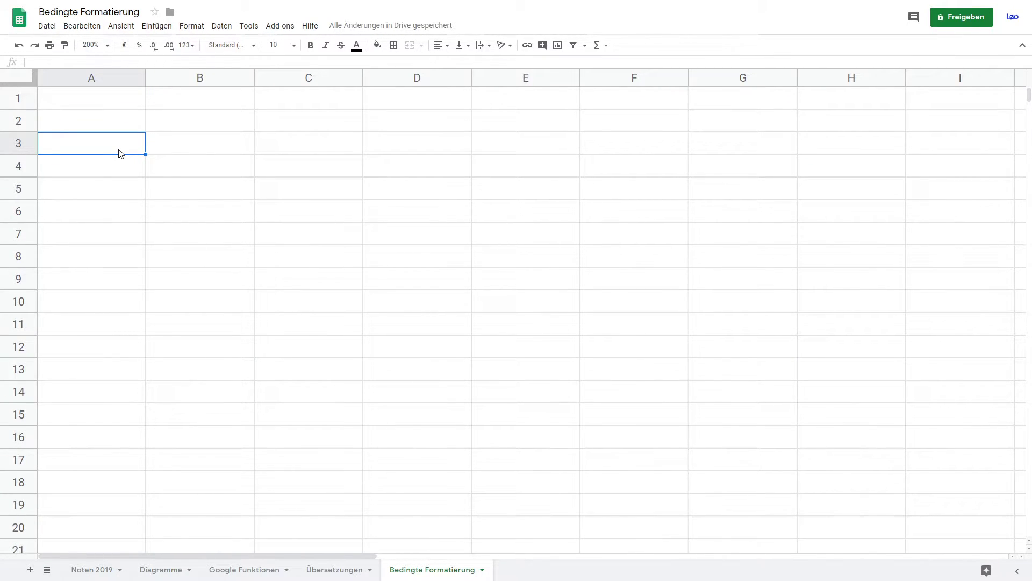
text(1000)
key(Return)
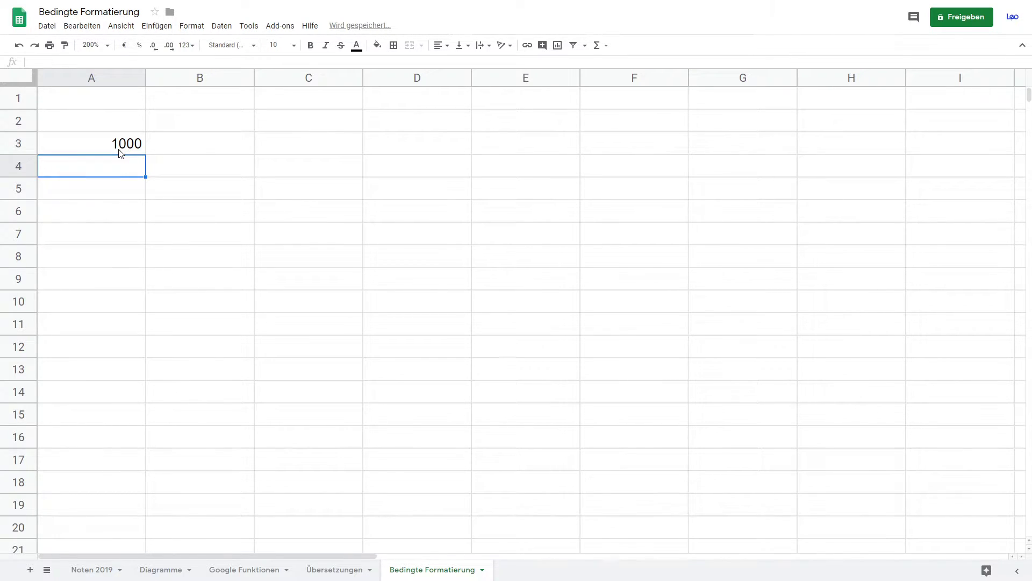
text(-1000)
key(Return)
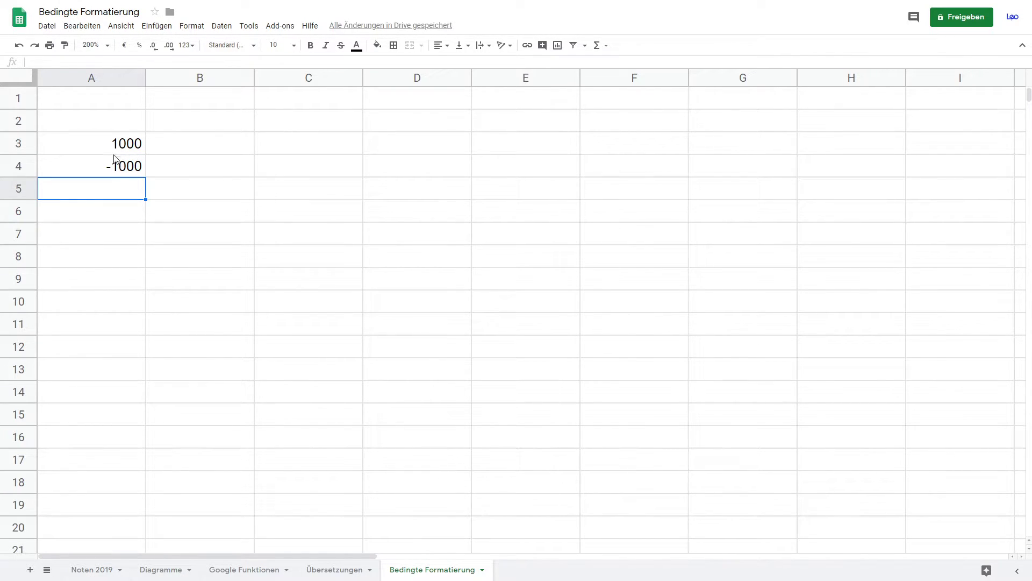
Step: Apply euro currency format to A3:A4 so they read 1.000,00 € and -1.000,00 €
drag(115, 144, 114, 166)
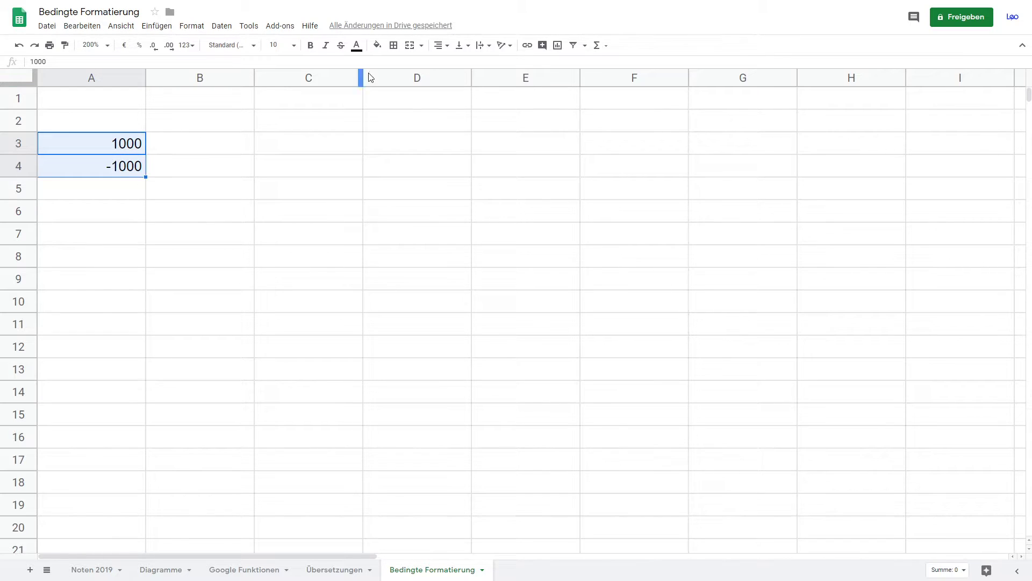
click(242, 45)
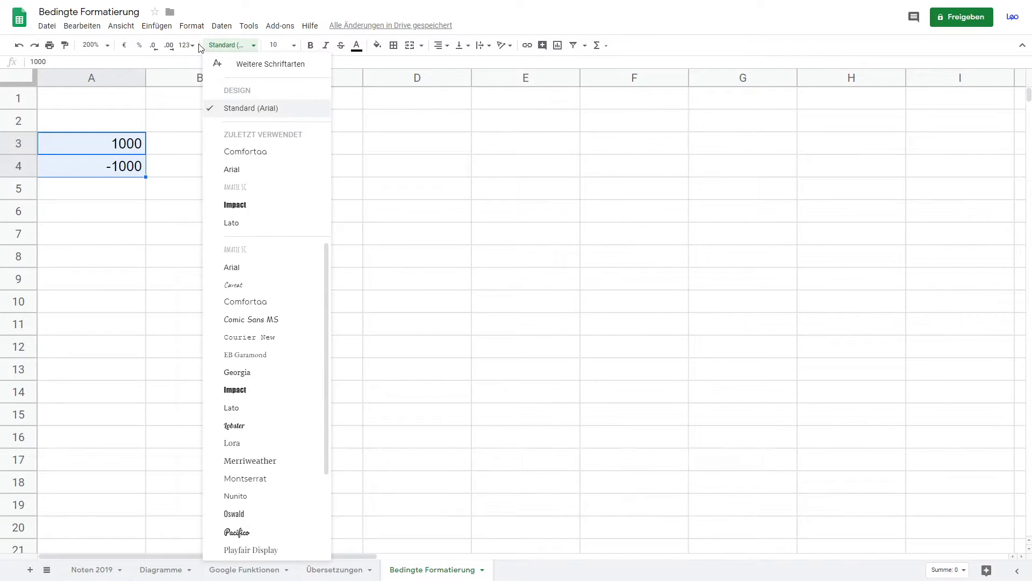
click(124, 45)
click(153, 151)
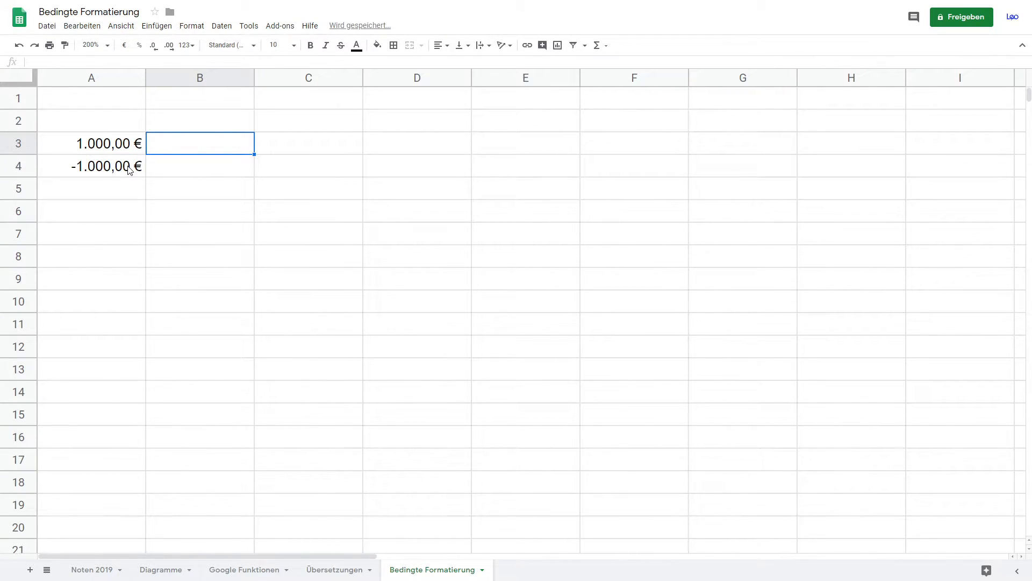
click(115, 139)
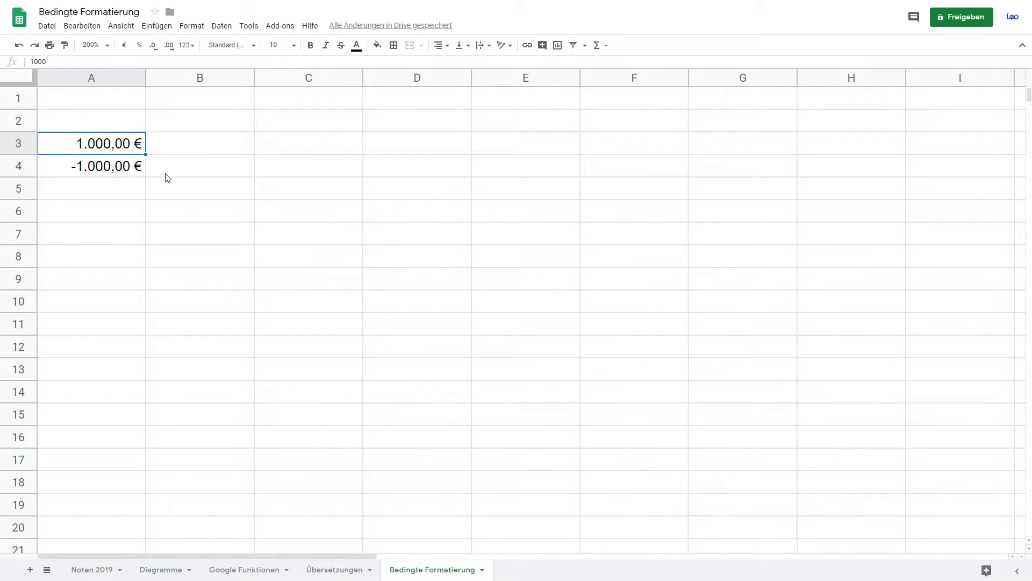
Step: Add a conditional formatting rule to A3 via the Format menu ('Ist nicht leer', green fill)
click(191, 33)
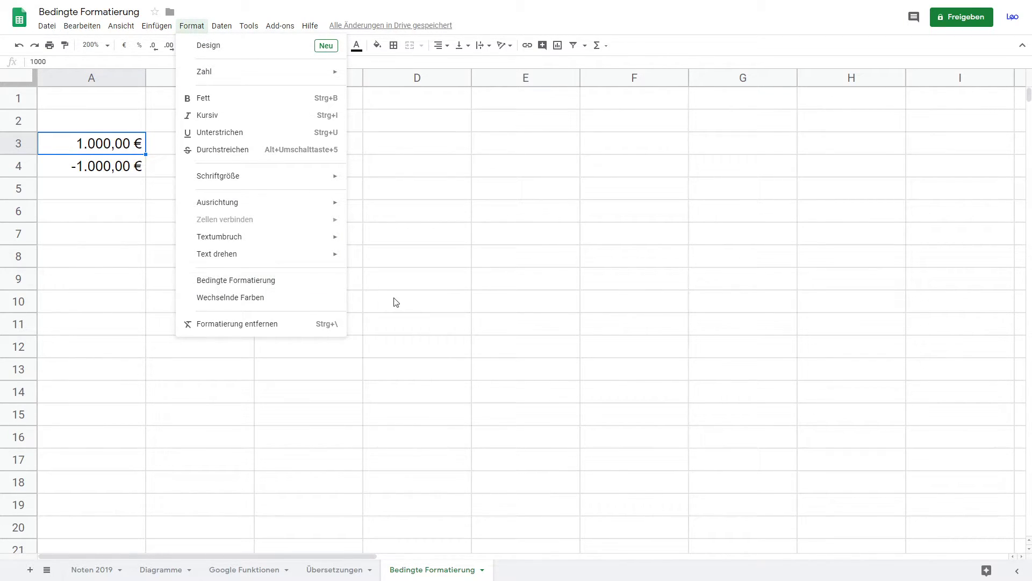
click(297, 280)
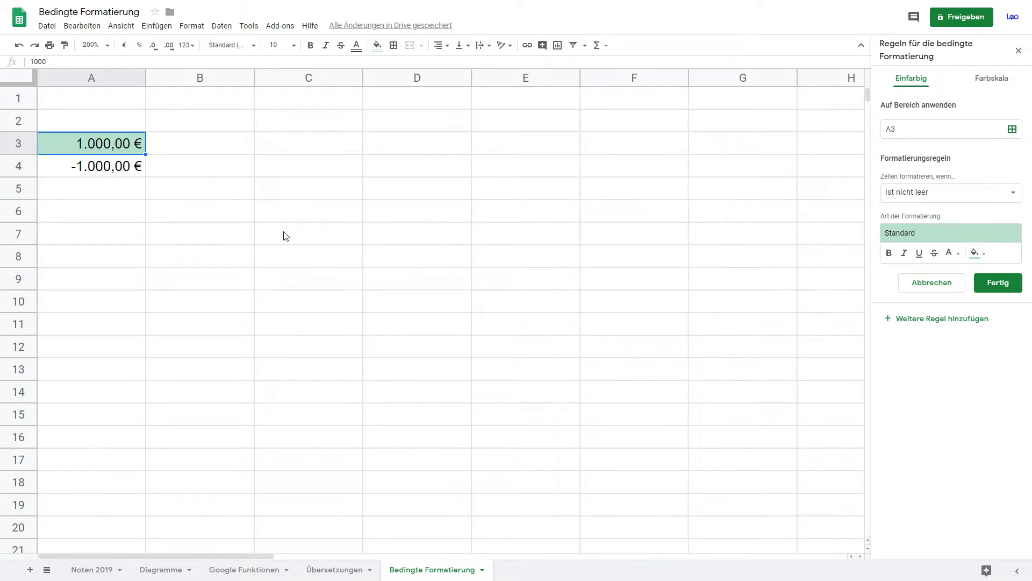
click(1011, 130)
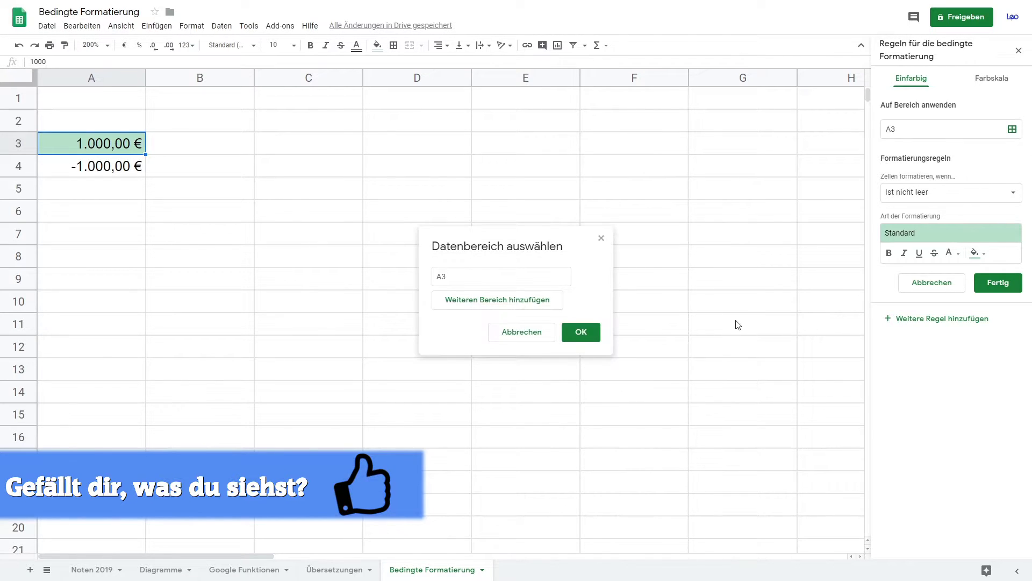
Step: Set the rule's range to column A:A so both euro amounts get the green fill
click(112, 79)
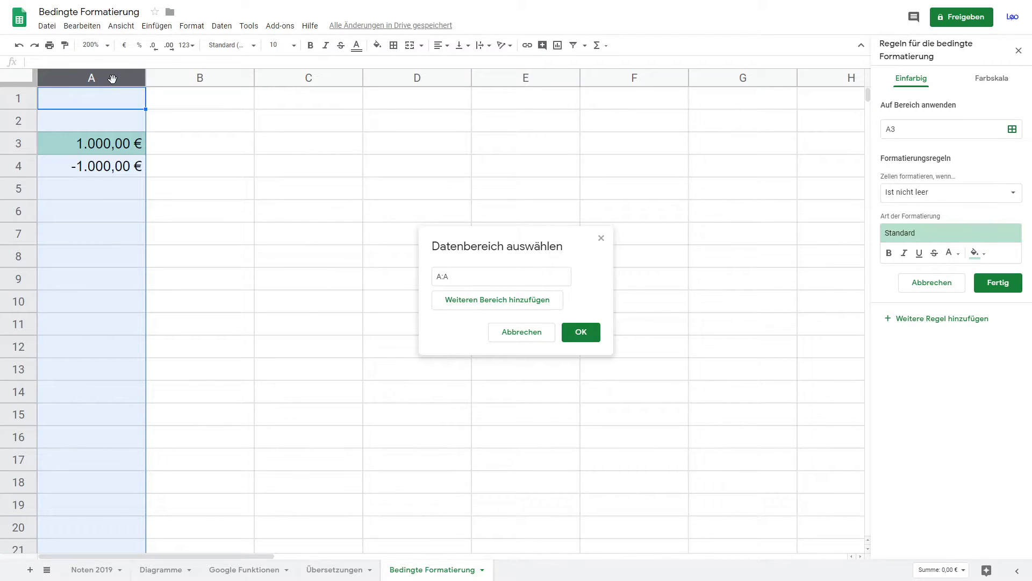
click(28, 102)
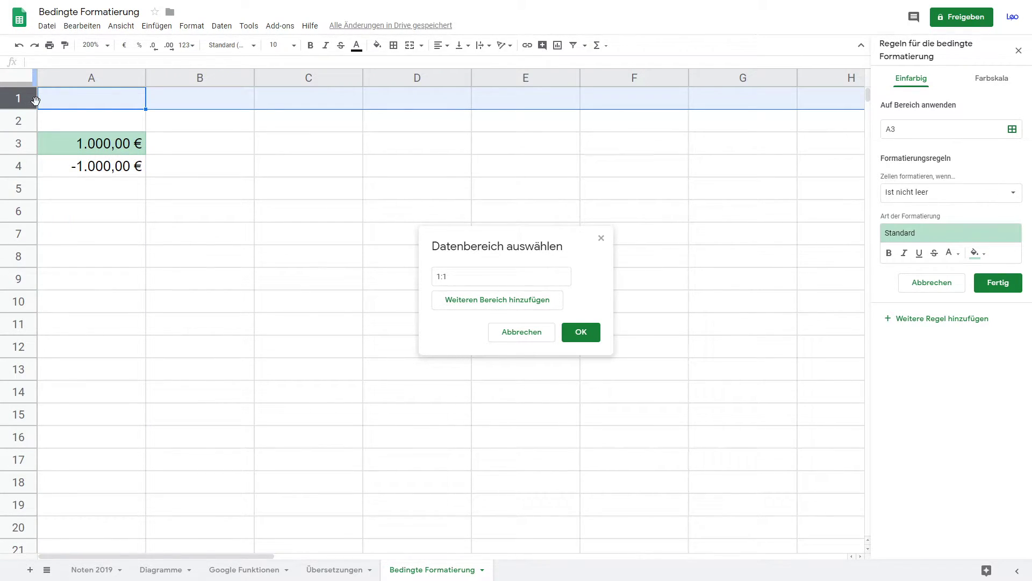
click(129, 145)
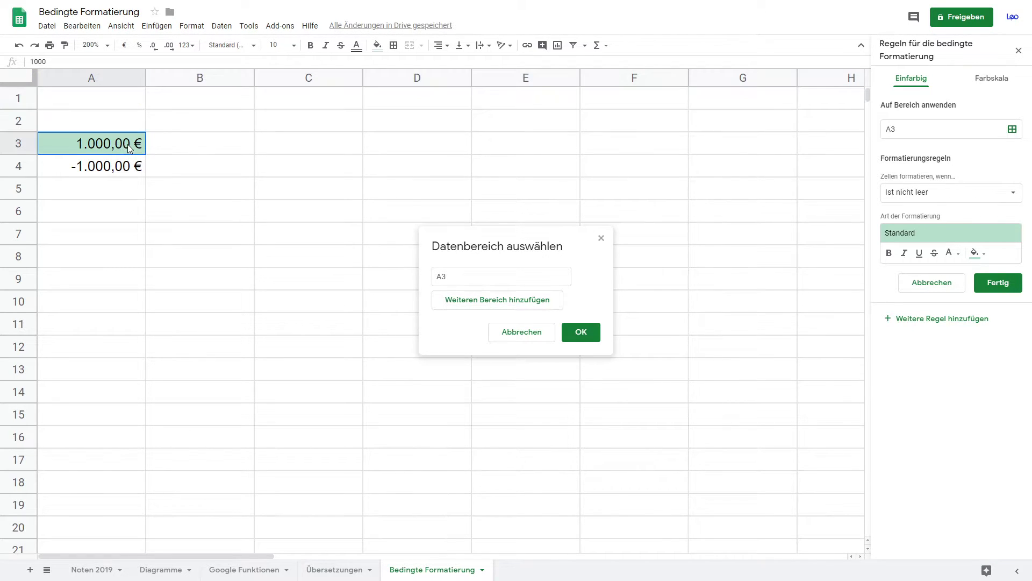
drag(127, 144, 427, 337)
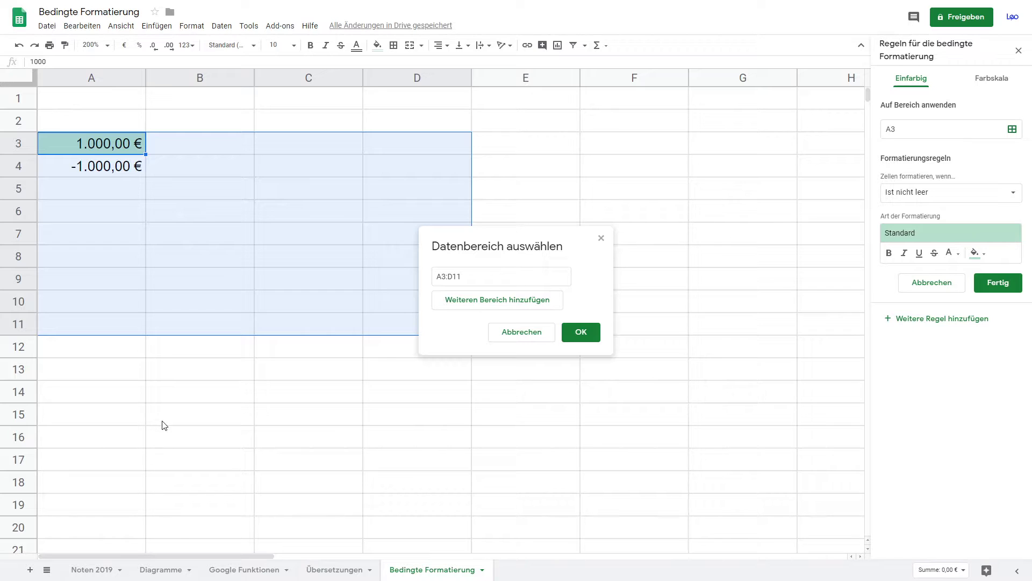
click(96, 151)
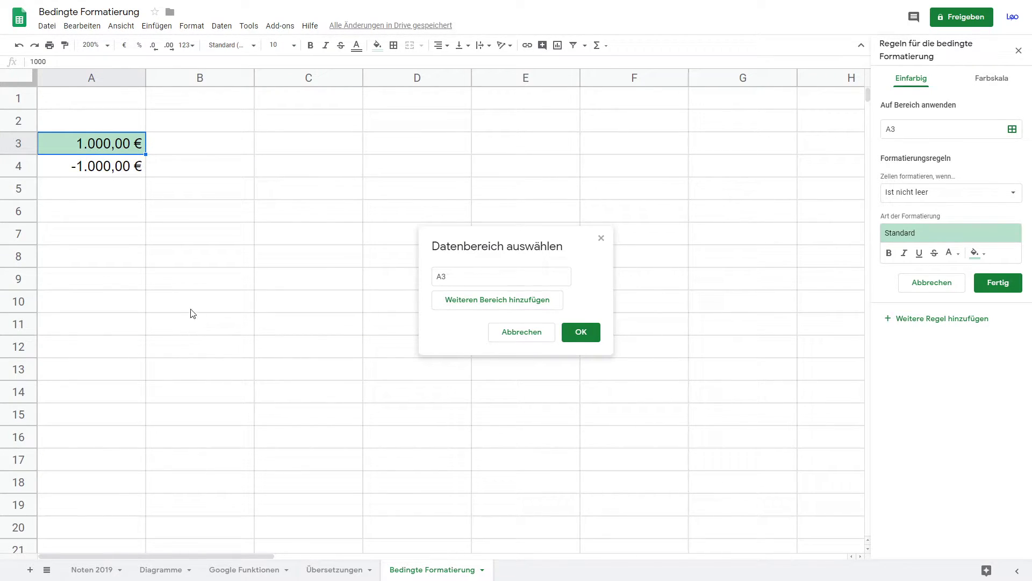
click(103, 78)
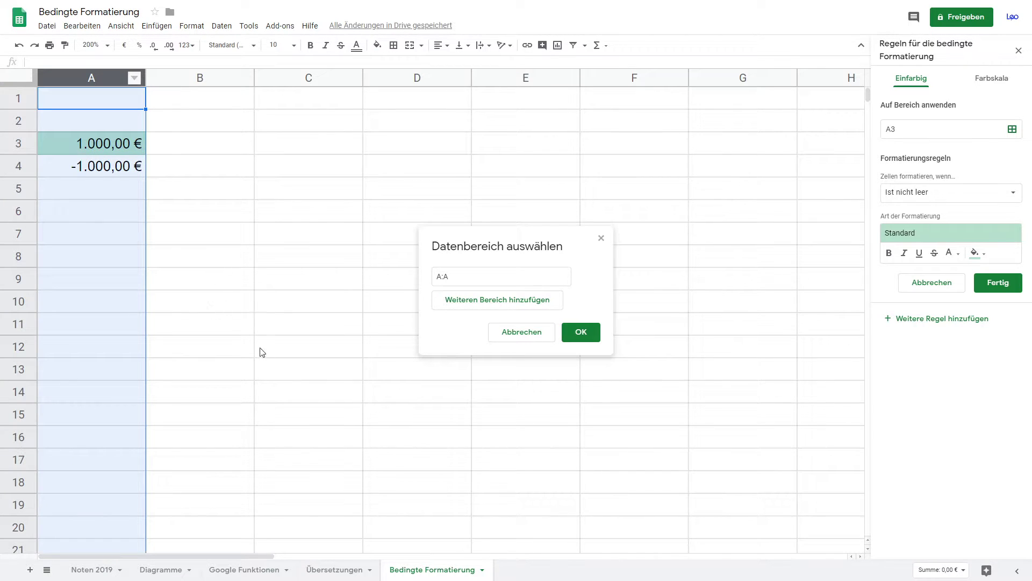
click(581, 331)
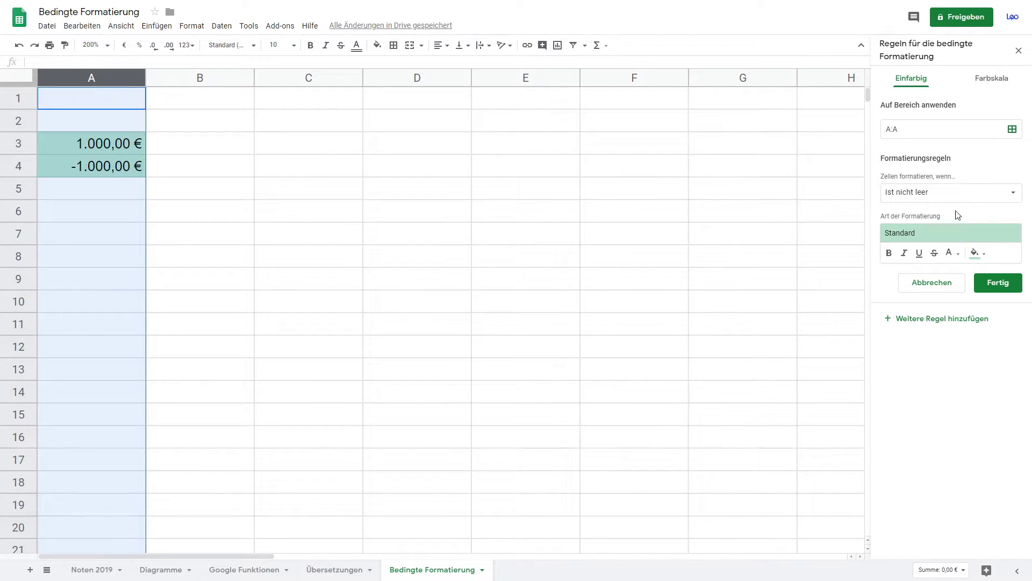
click(967, 196)
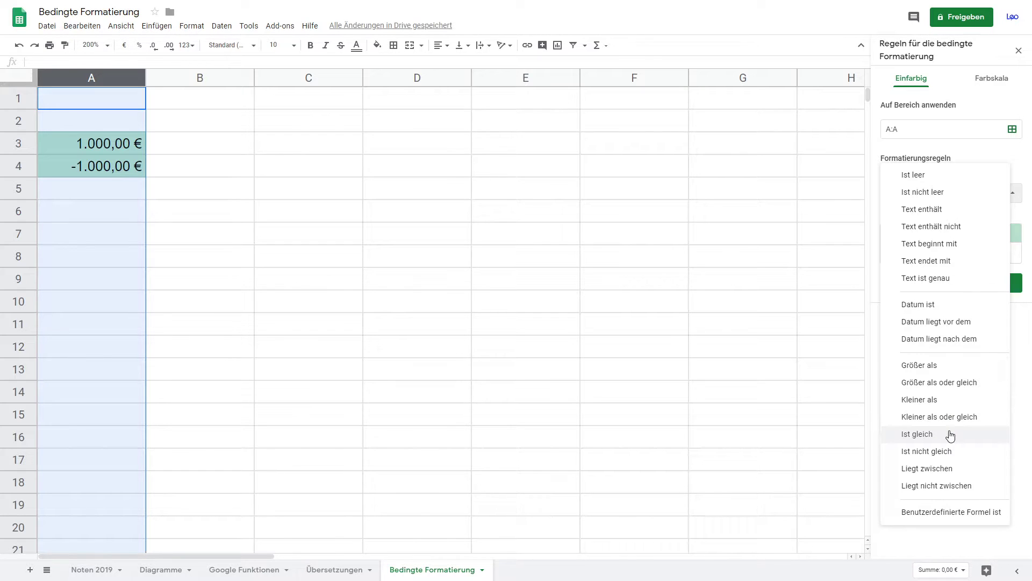
Step: Change the rule's condition to 'Größer als' with comparison value 0
click(932, 436)
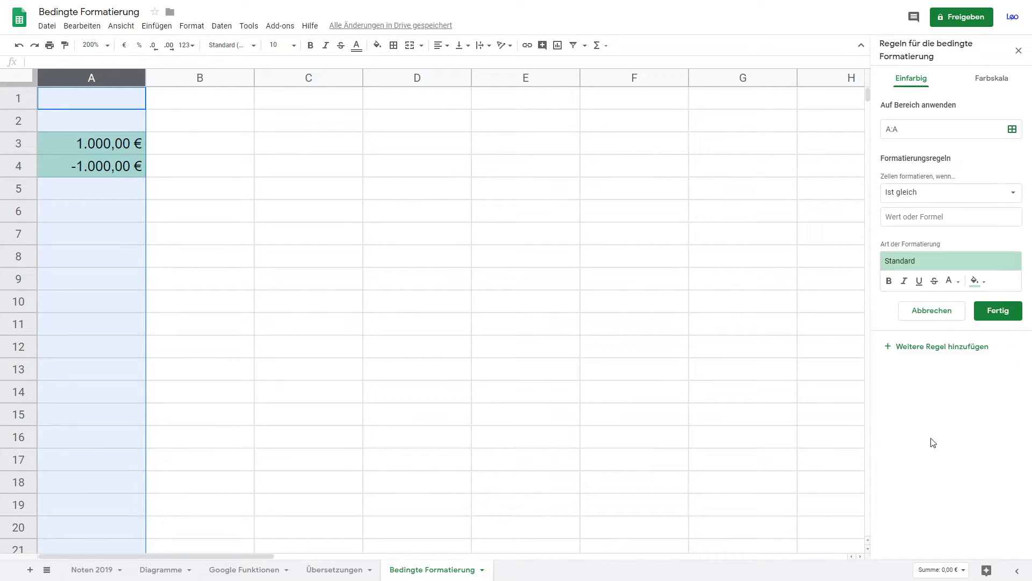
click(912, 221)
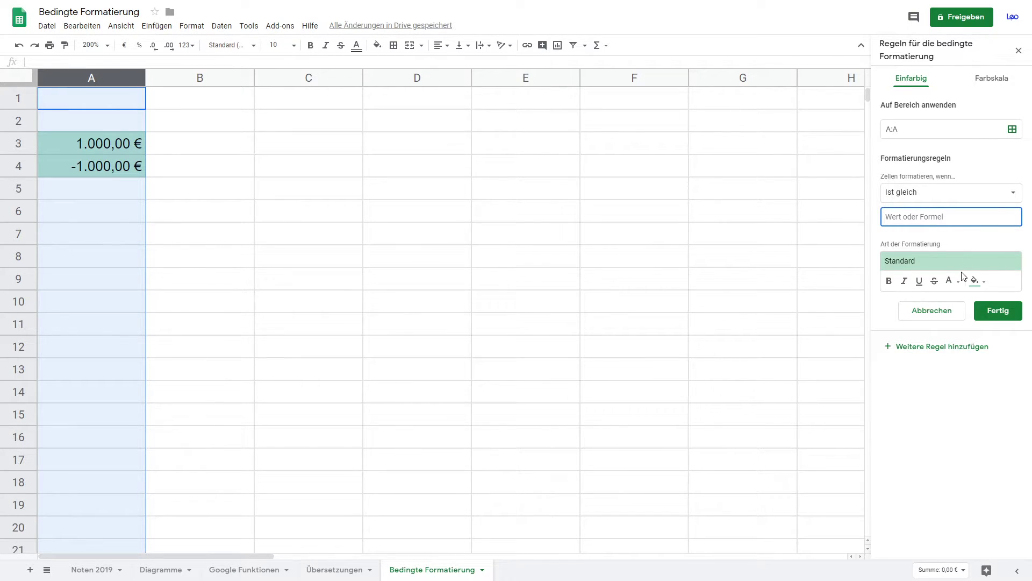
click(956, 193)
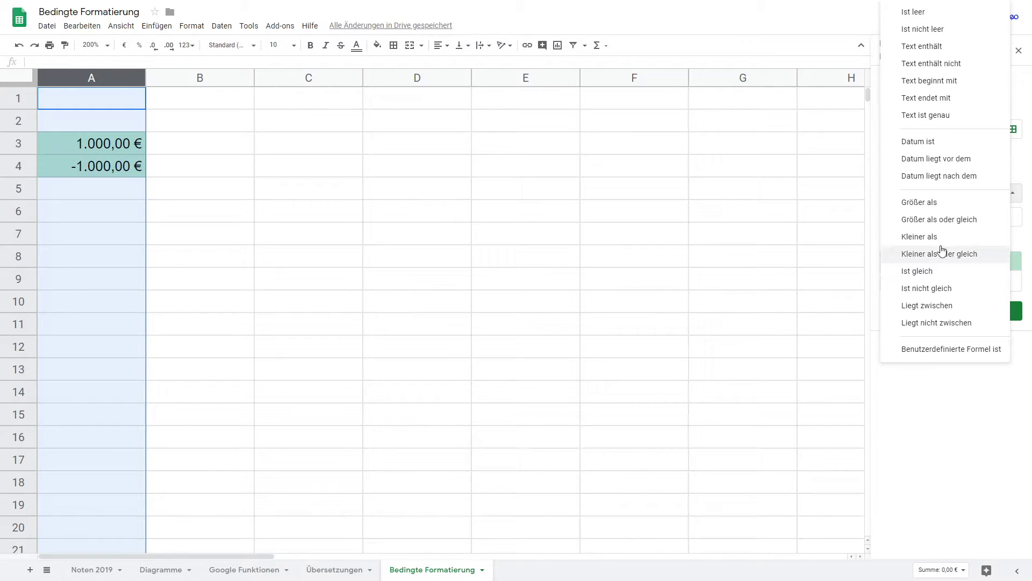
click(943, 207)
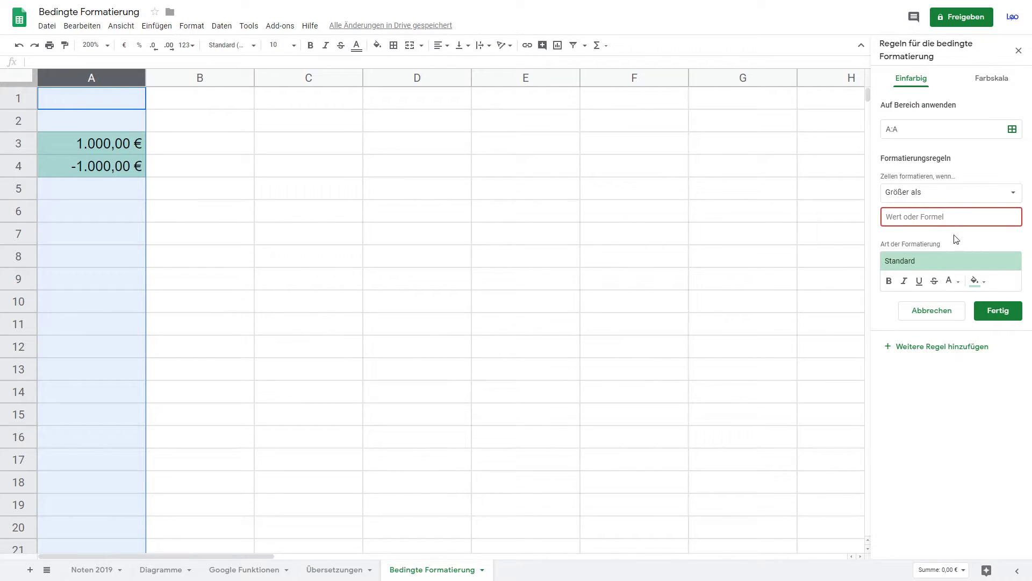
click(915, 217)
text(0)
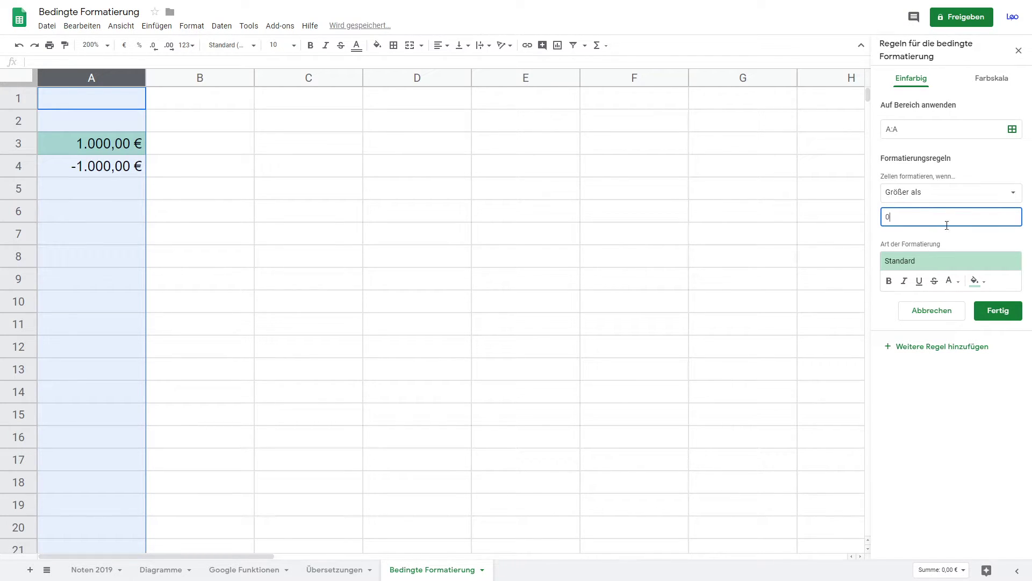
Step: Style matching values with green text and no fill, and save the rule
click(953, 282)
click(953, 281)
click(951, 282)
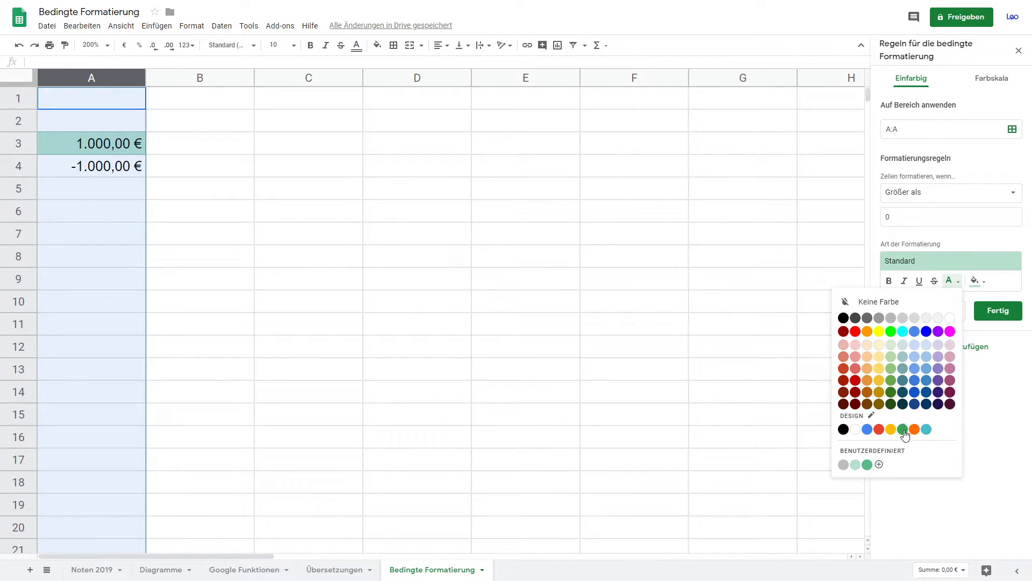
click(903, 428)
click(975, 280)
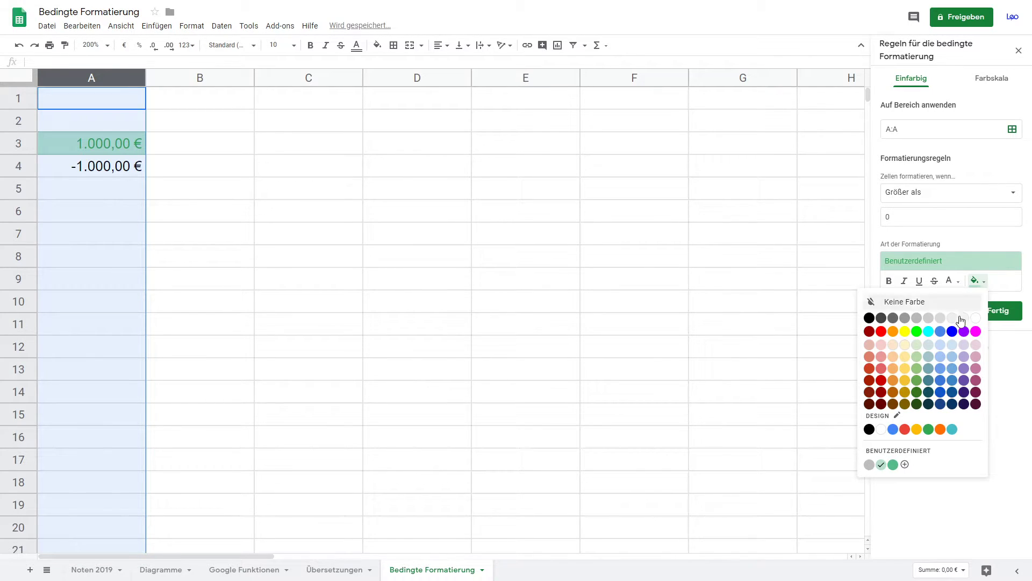
click(979, 318)
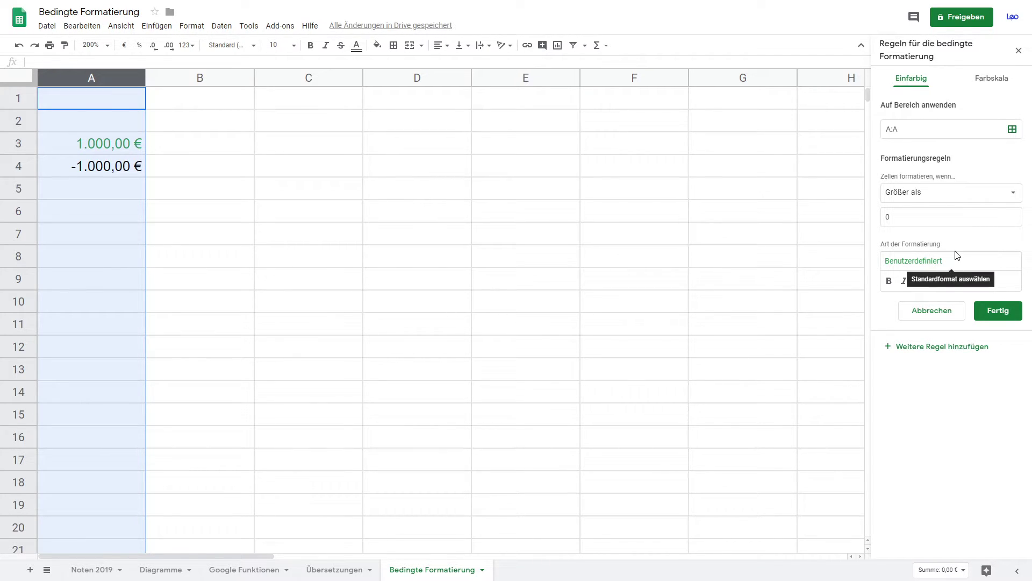
click(999, 312)
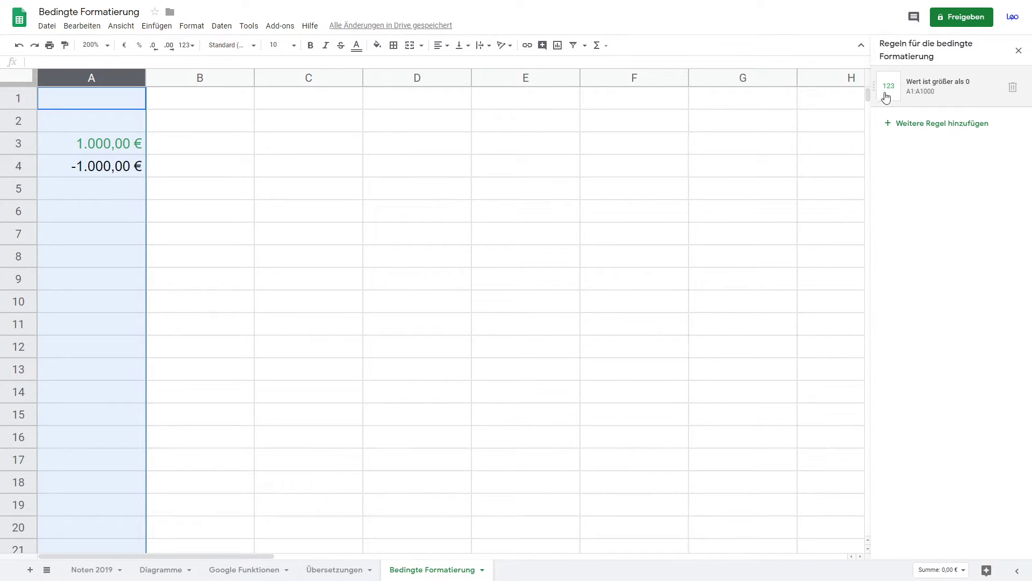
Step: Add another column A rule with the condition 'Kleiner als' 0
mouse_move(944, 86)
click(935, 130)
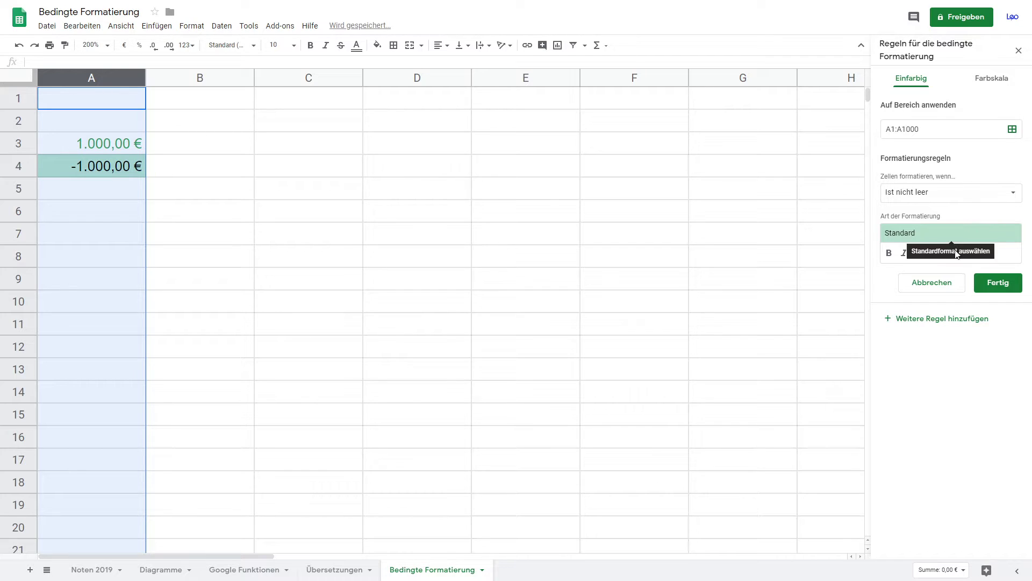
click(935, 195)
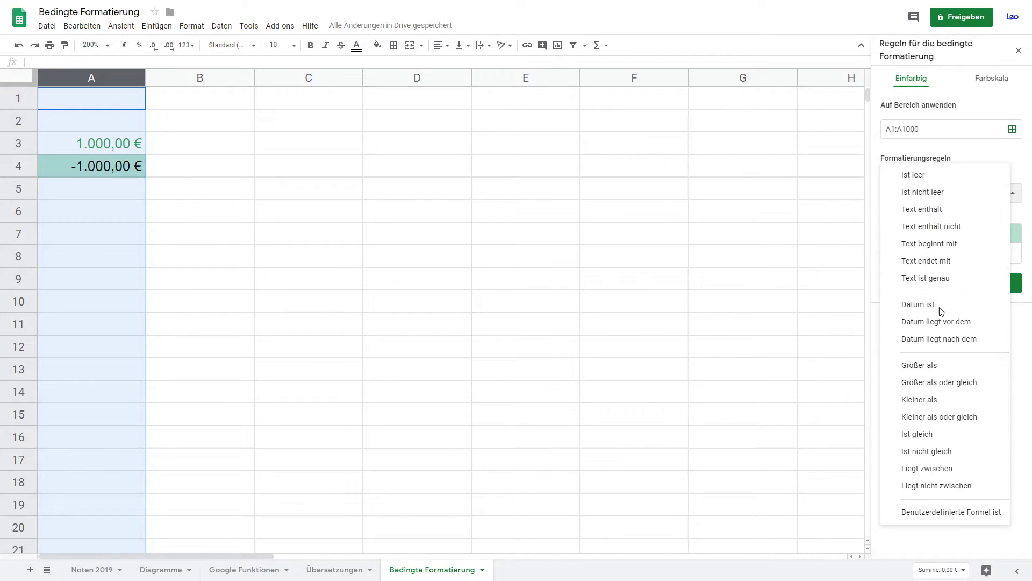
click(942, 407)
click(909, 215)
text(0)
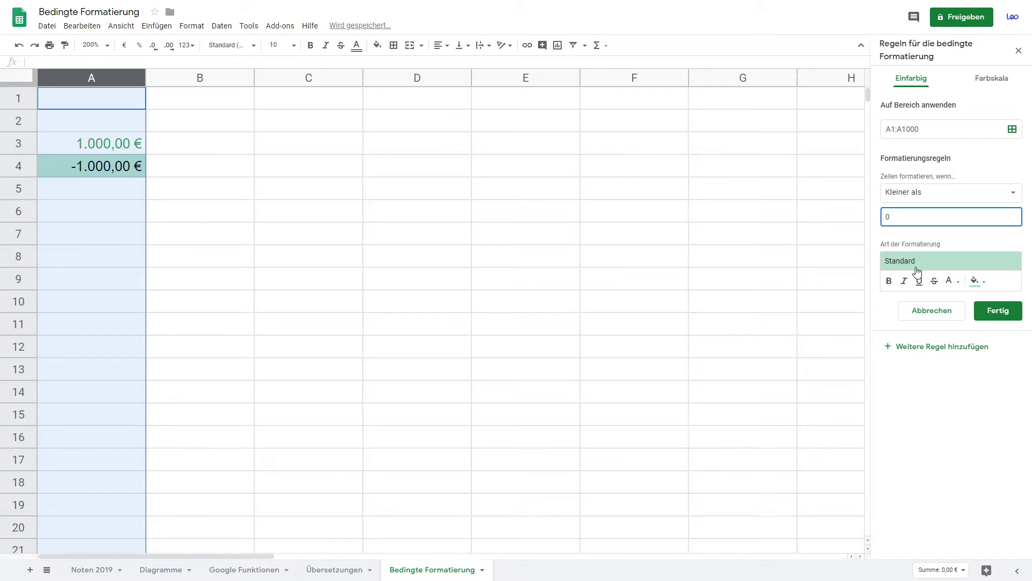
Step: Give the less-than-0 rule red text with no fill and save it
click(976, 281)
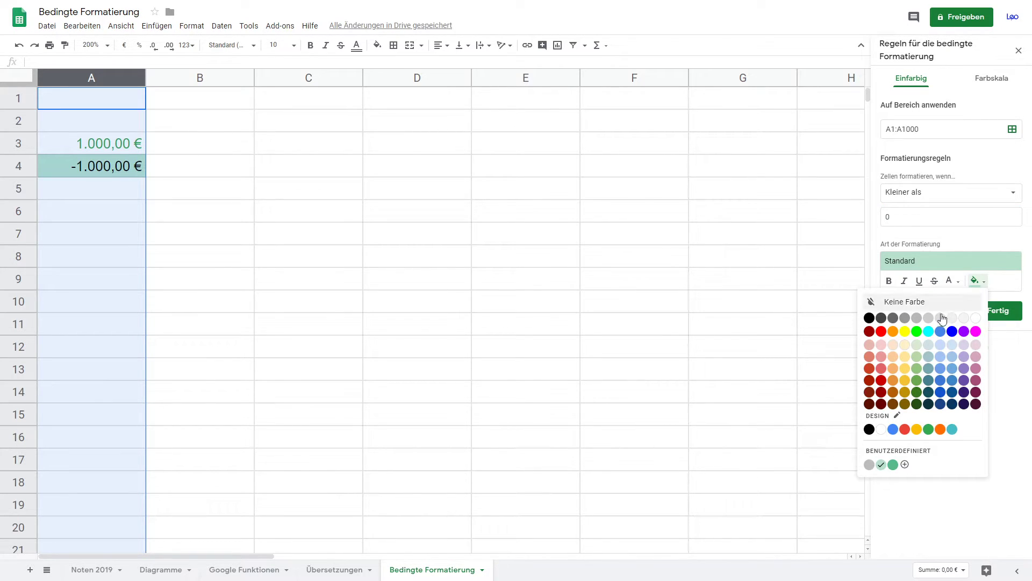
click(976, 317)
click(950, 281)
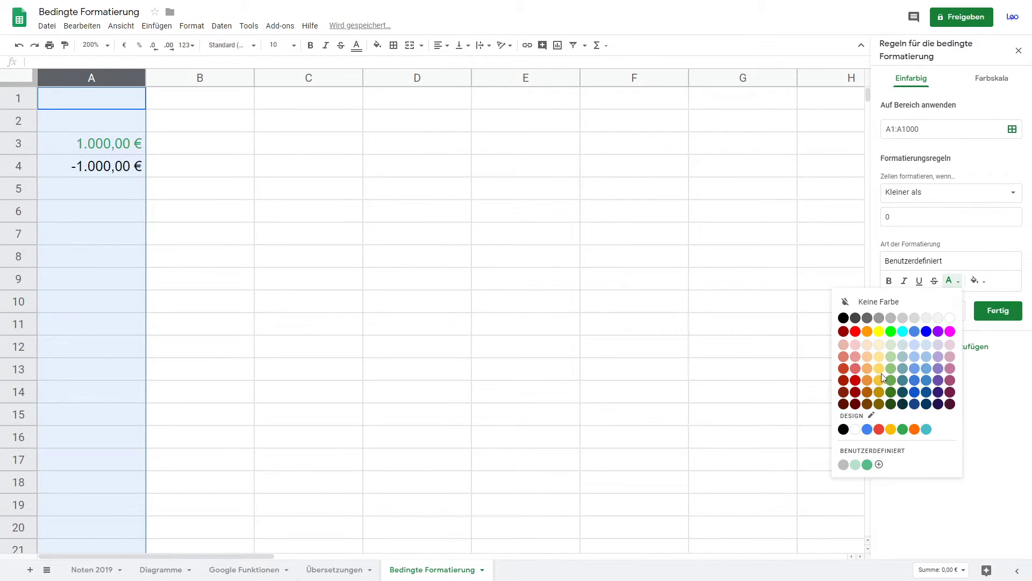
click(856, 331)
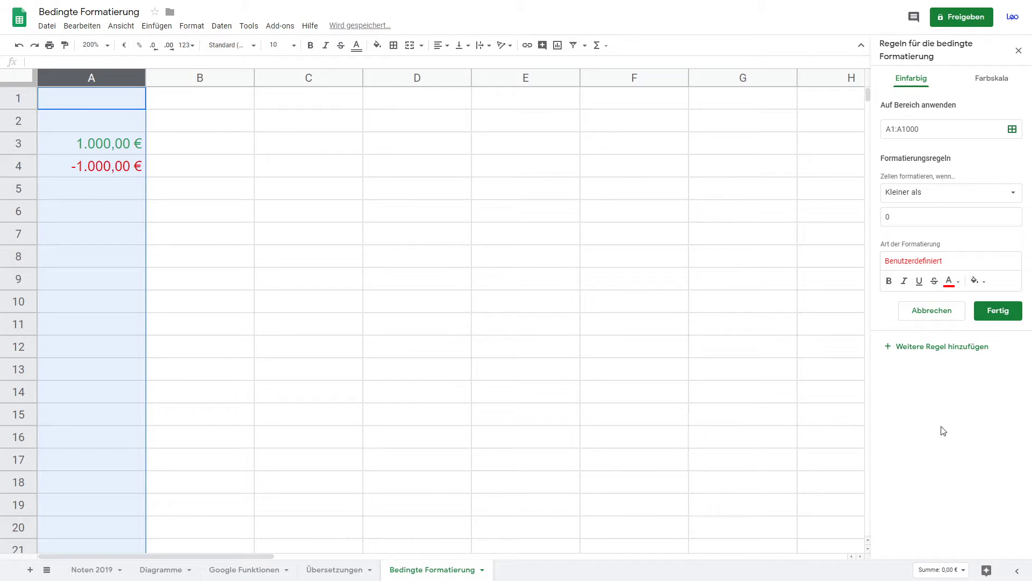
click(998, 310)
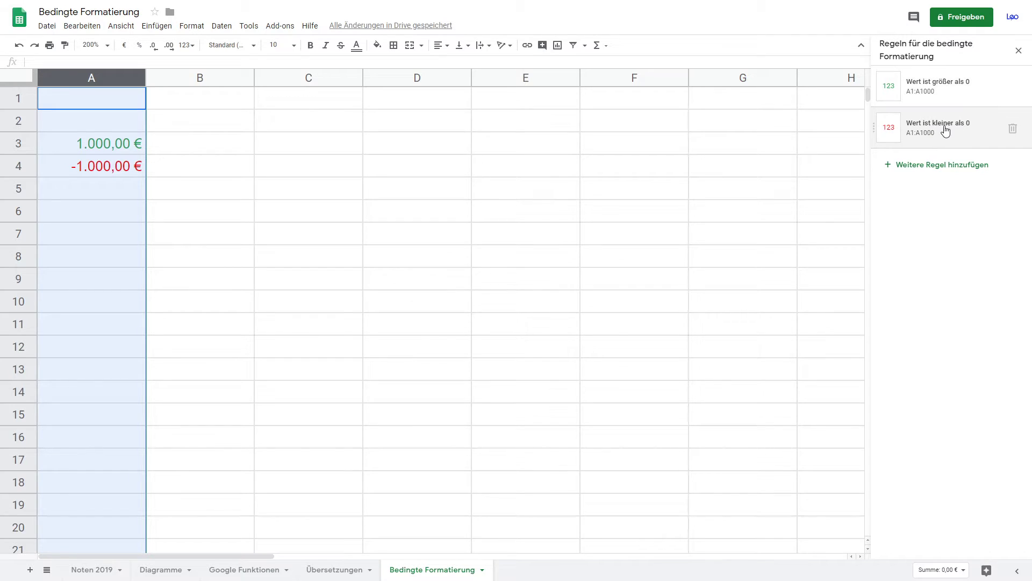
click(167, 220)
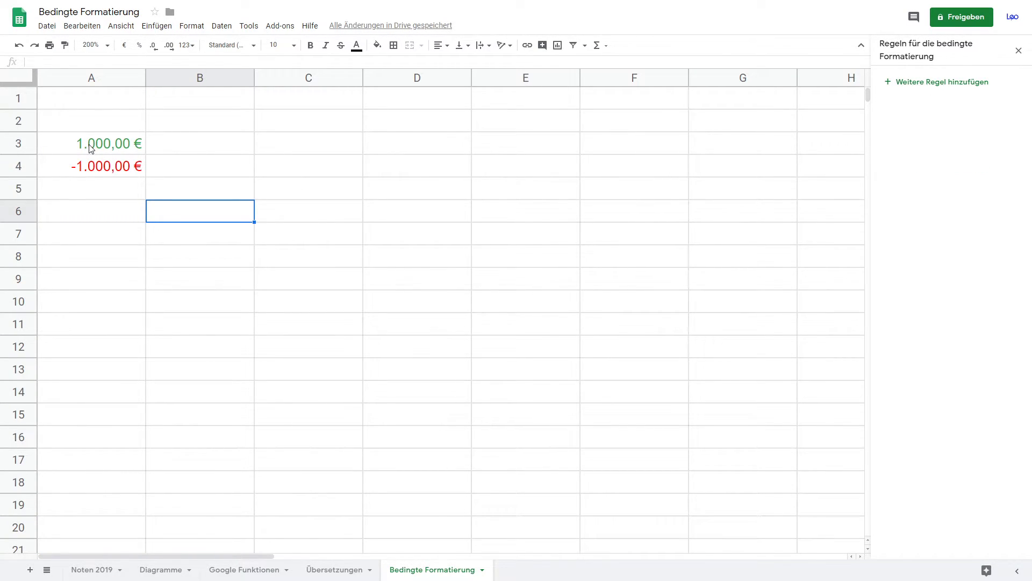
Step: Enter test values 123 in A6 and -456 in A7 to check the rules
click(113, 212)
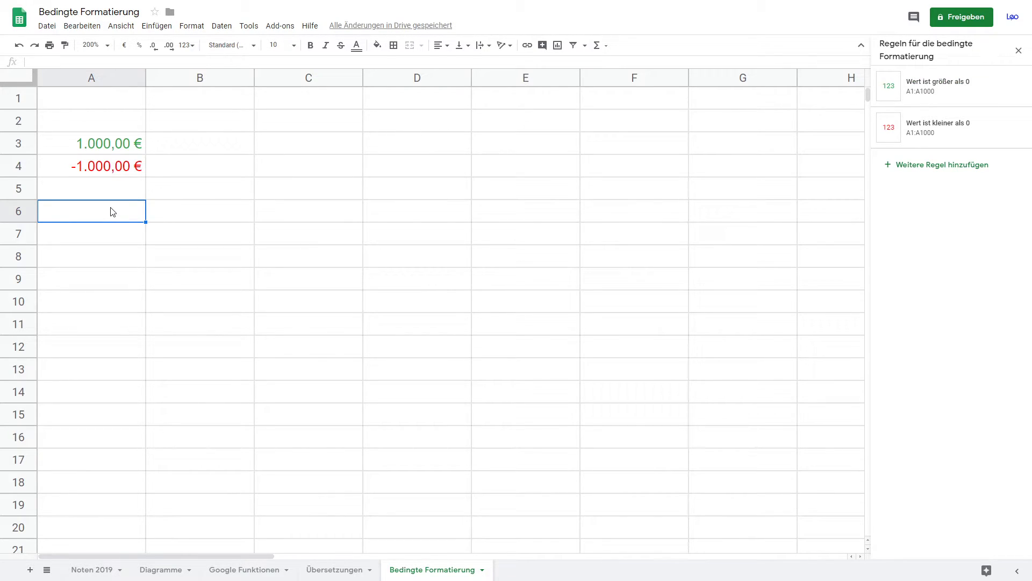
text(123)
key(Return)
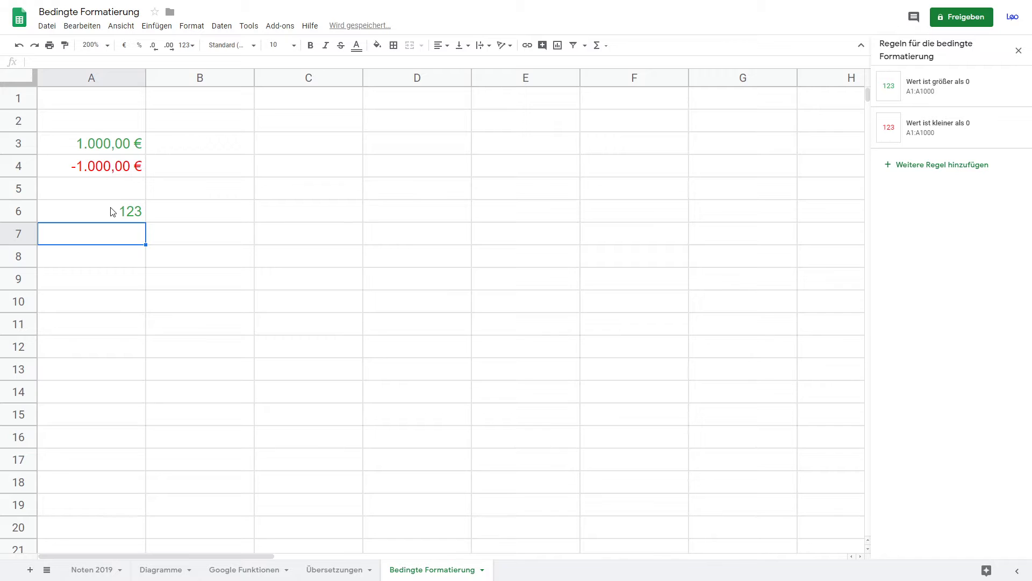
text(-456)
key(Return)
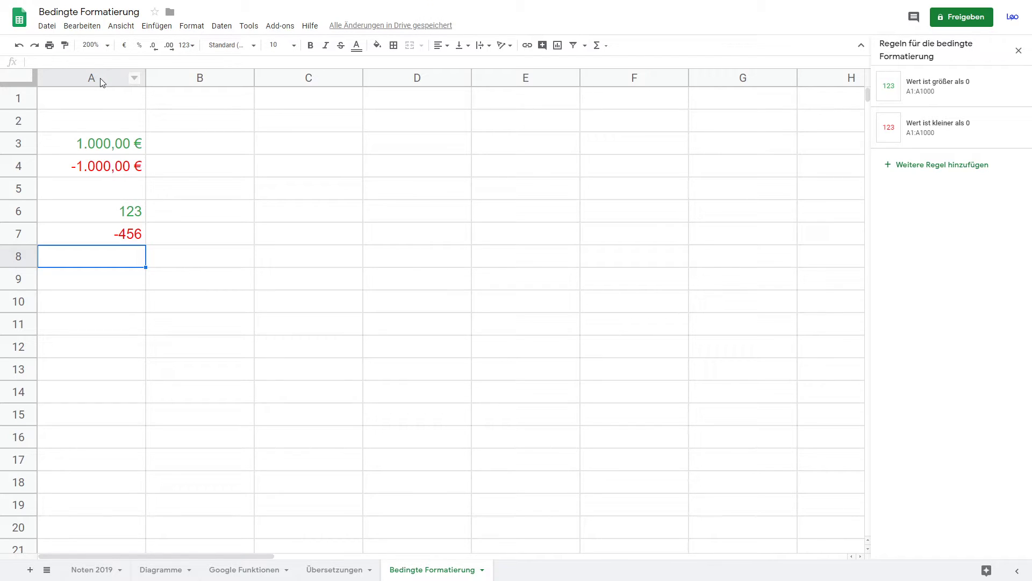
click(202, 184)
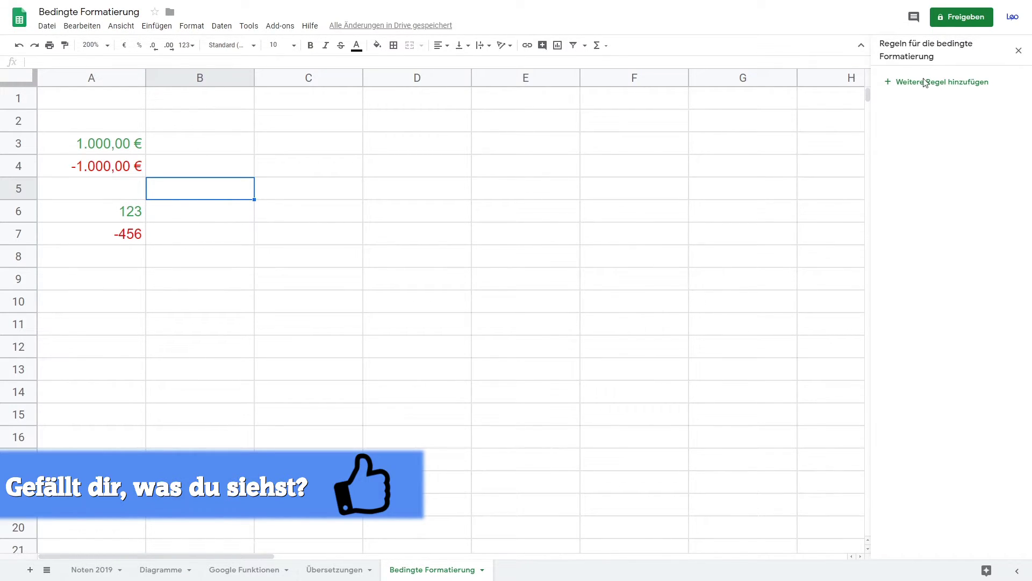
click(102, 128)
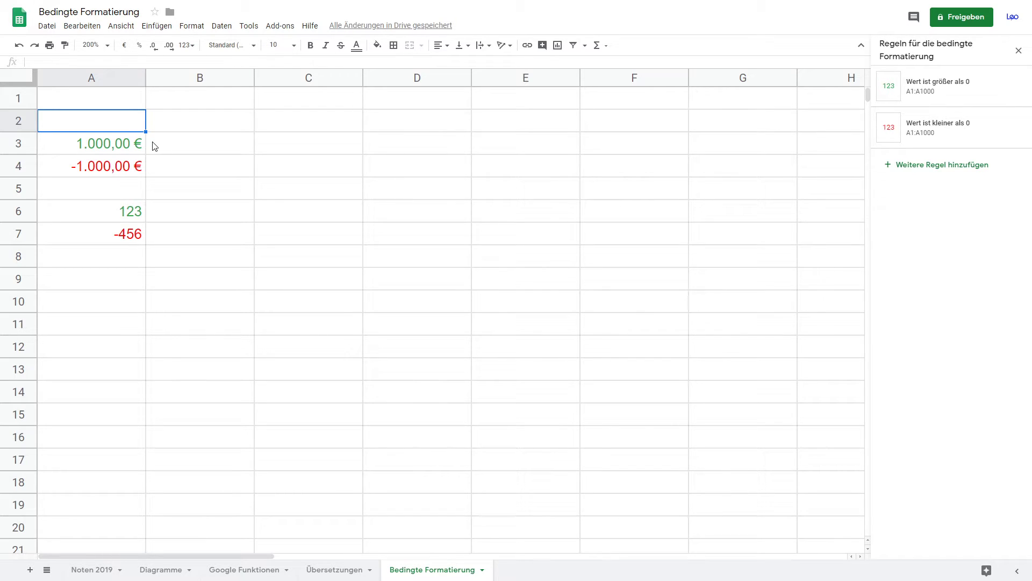
Step: Enter 2000 in A2 and start a new 'Größer als' rule for A2
text(2000)
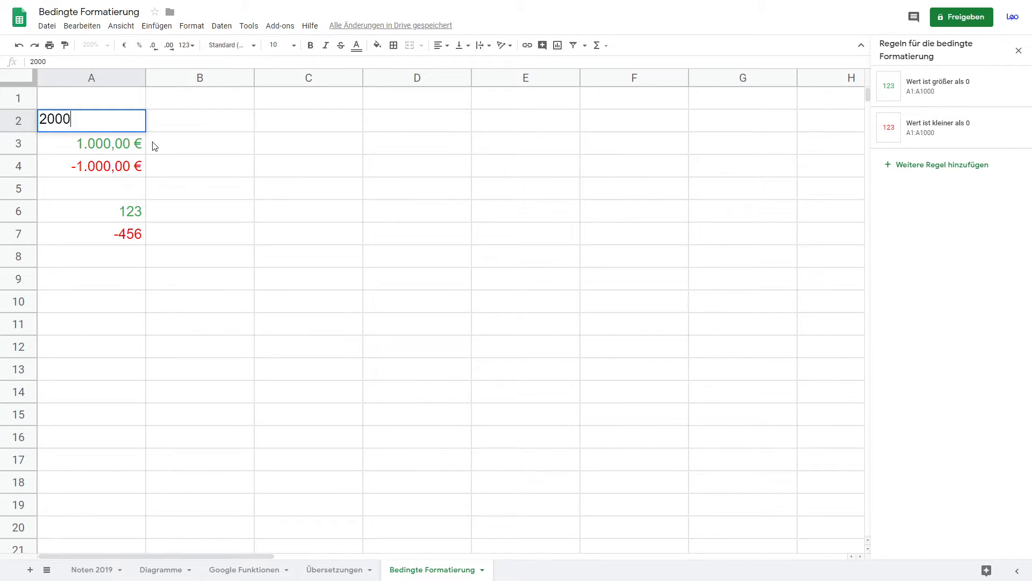
key(Return)
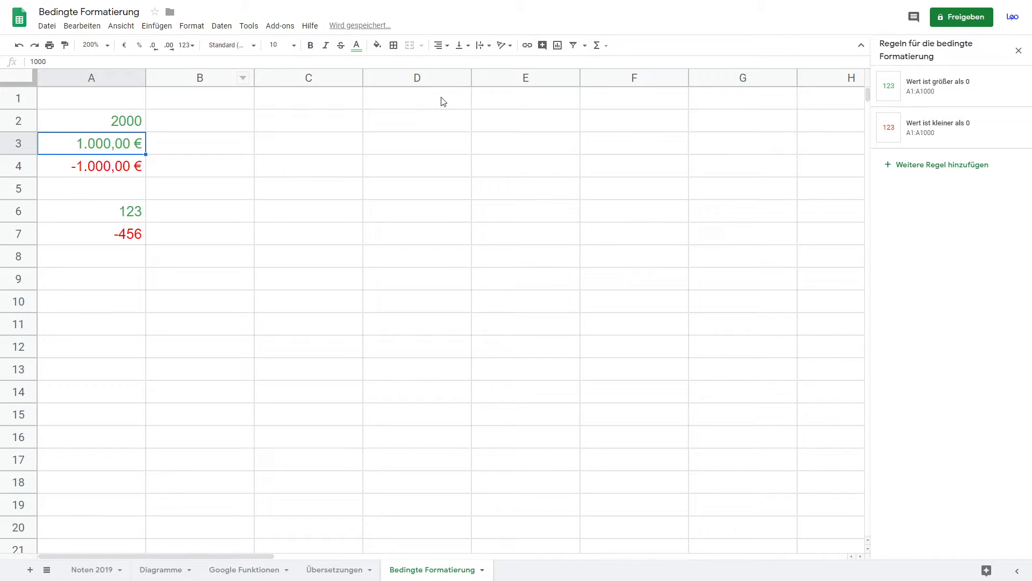
mouse_move(944, 86)
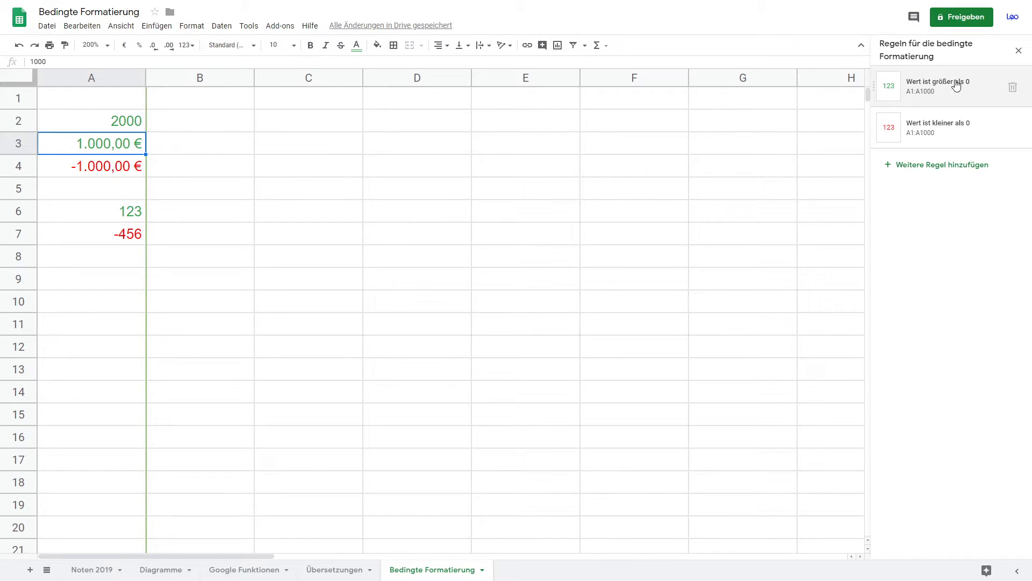
click(115, 122)
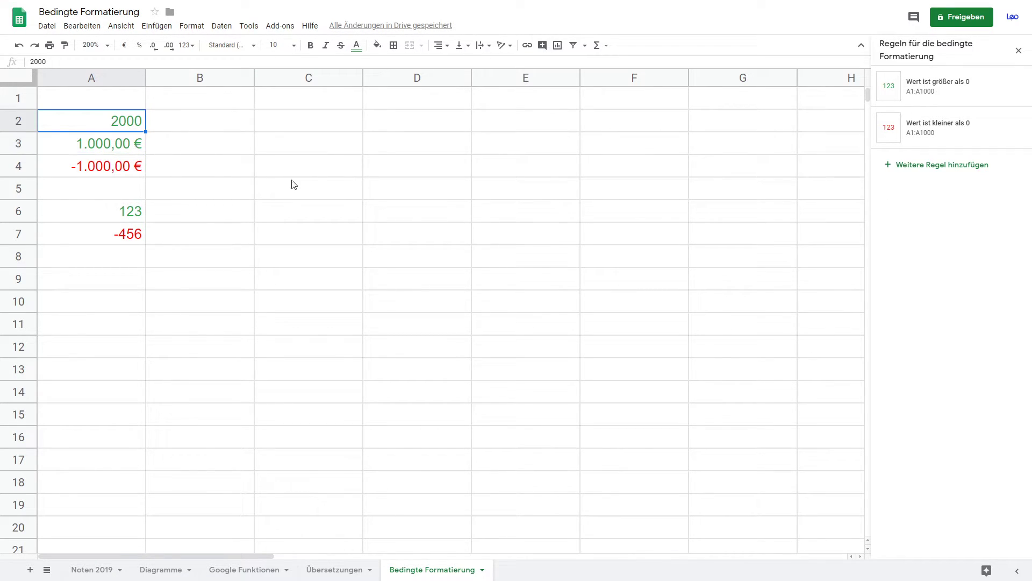
click(908, 166)
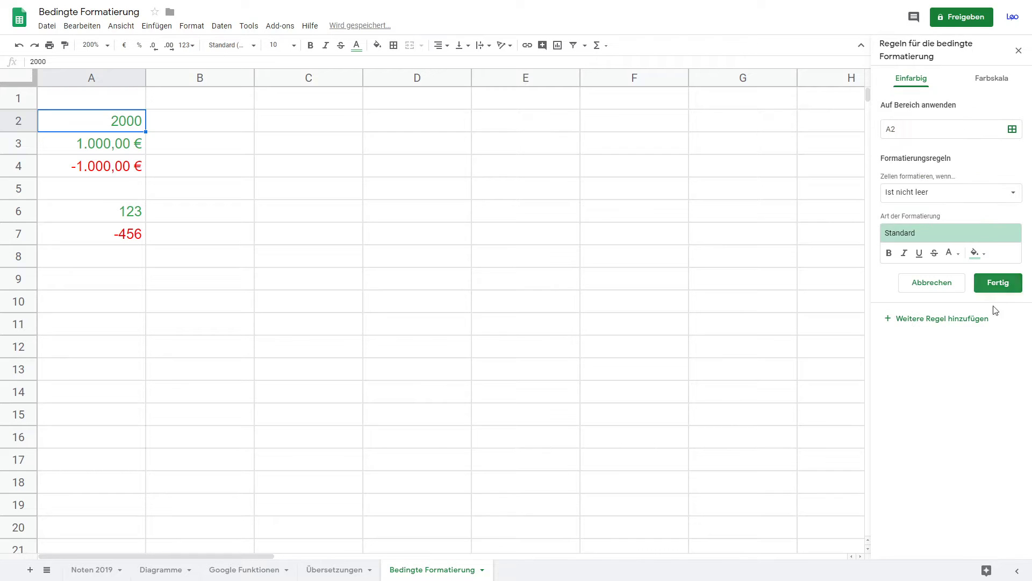
click(914, 194)
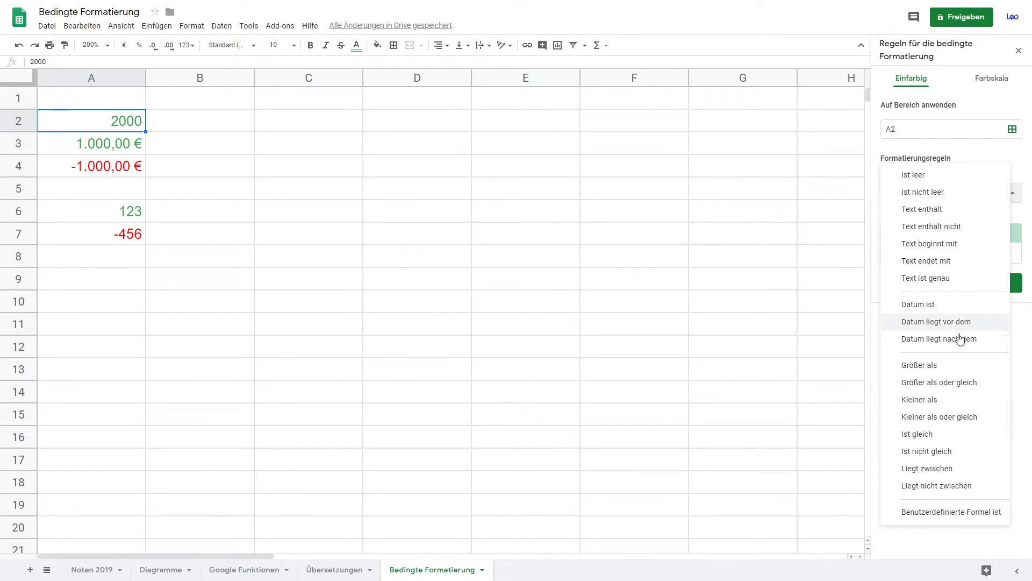
click(956, 366)
click(919, 215)
Step: Set the threshold to 1500 with blue text and no fill, then save the rule
text(1500)
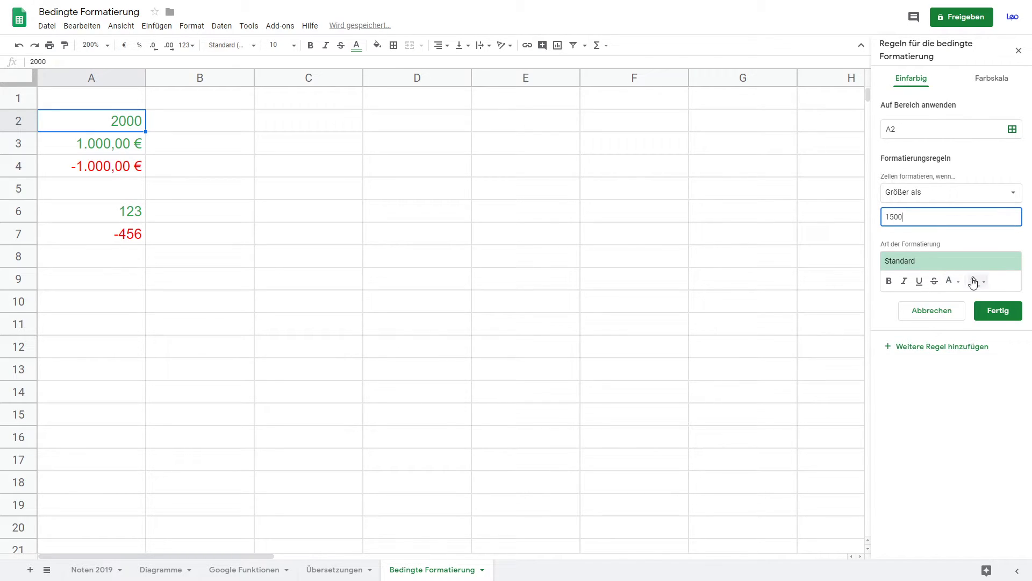
click(974, 280)
click(976, 318)
click(953, 280)
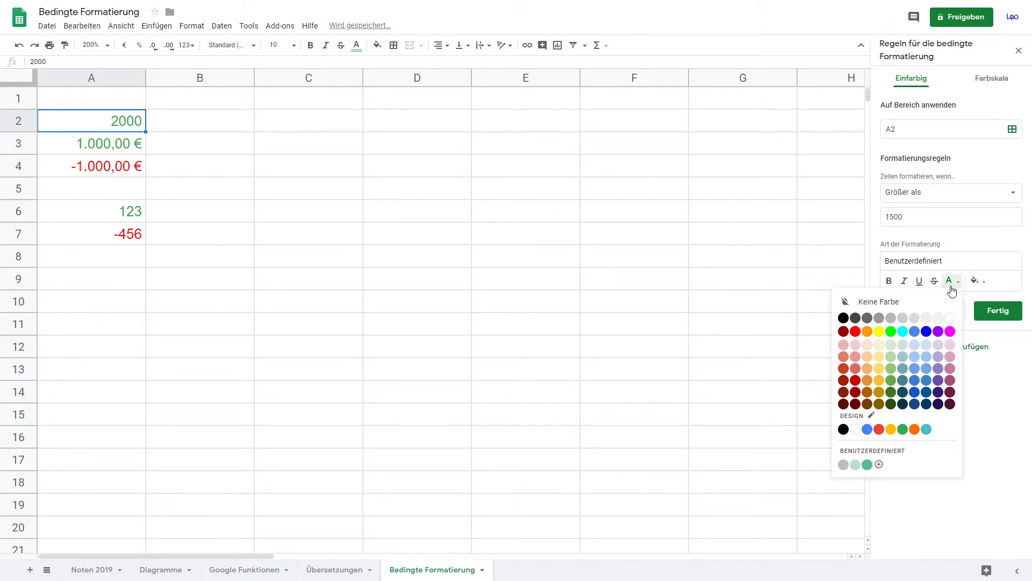
click(914, 332)
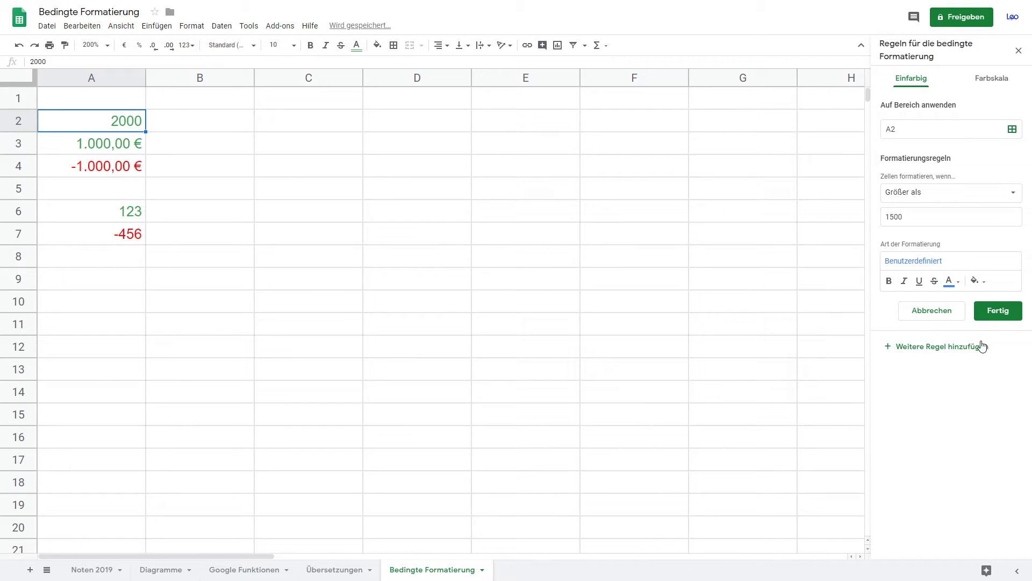
click(995, 313)
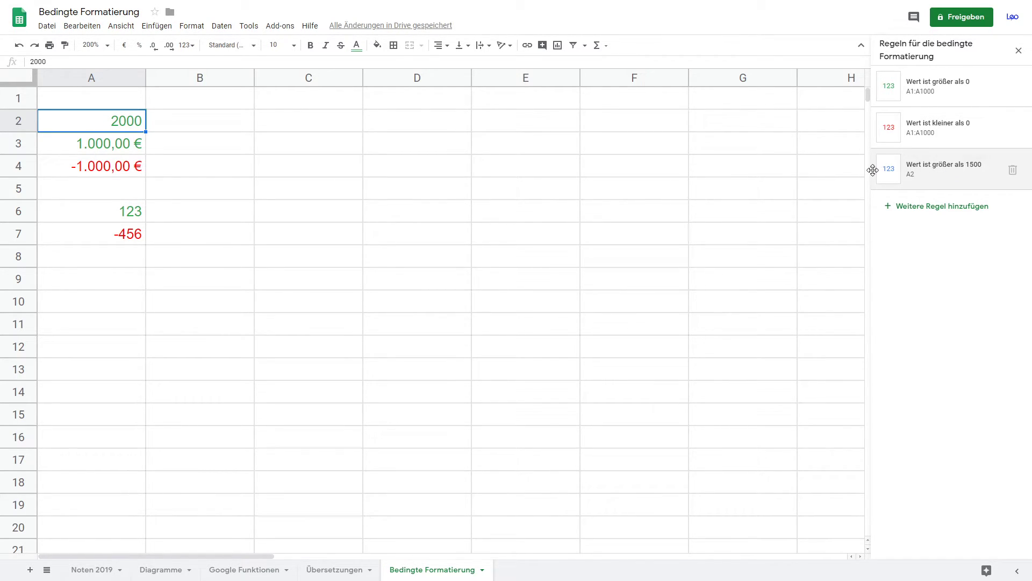
mouse_move(943, 169)
drag(872, 171, 867, 161)
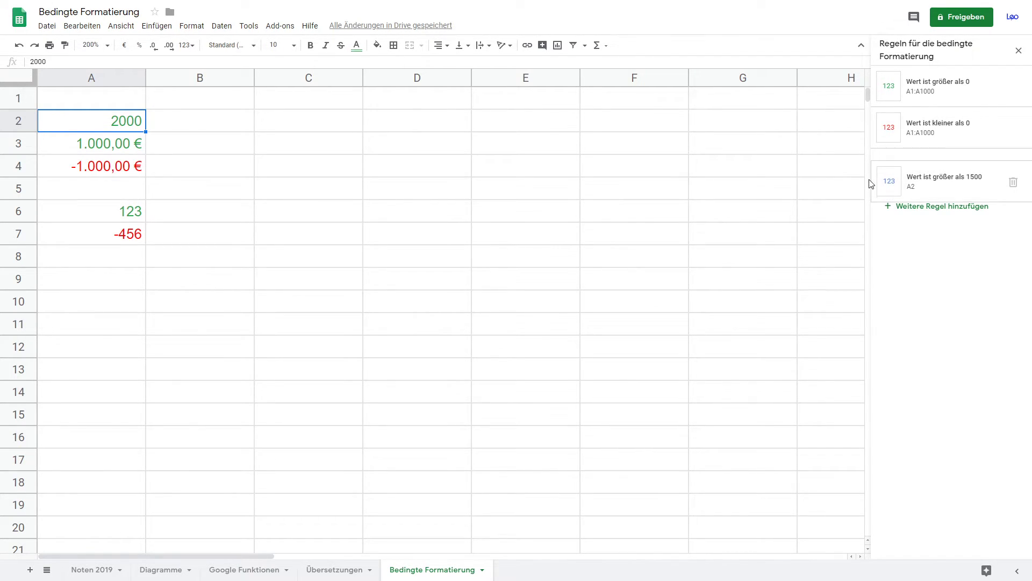
Step: Drag the 'größer als 1500' rule to the top, then move 'größer als 0' back above it
drag(868, 162, 882, 83)
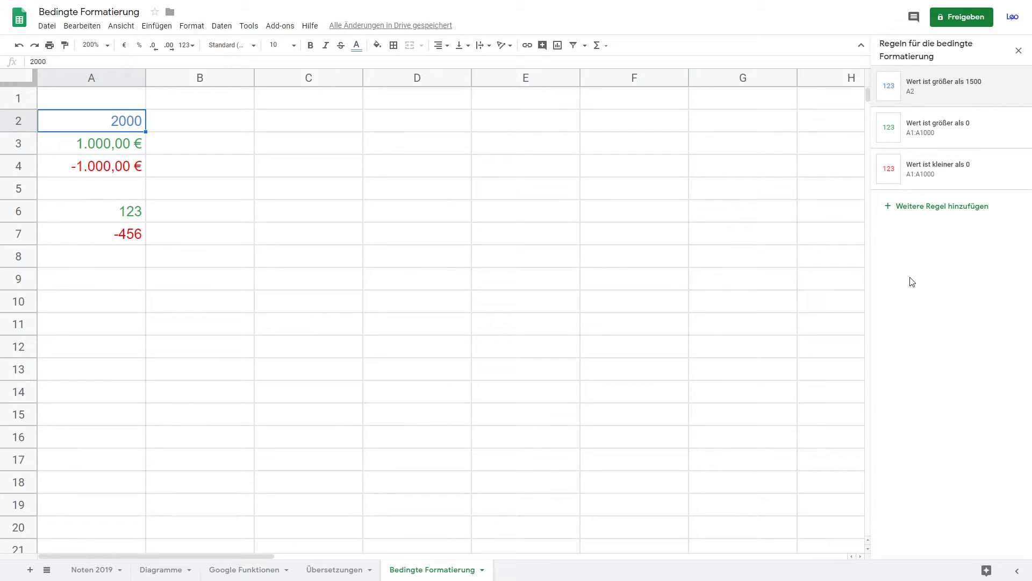
click(164, 139)
click(121, 127)
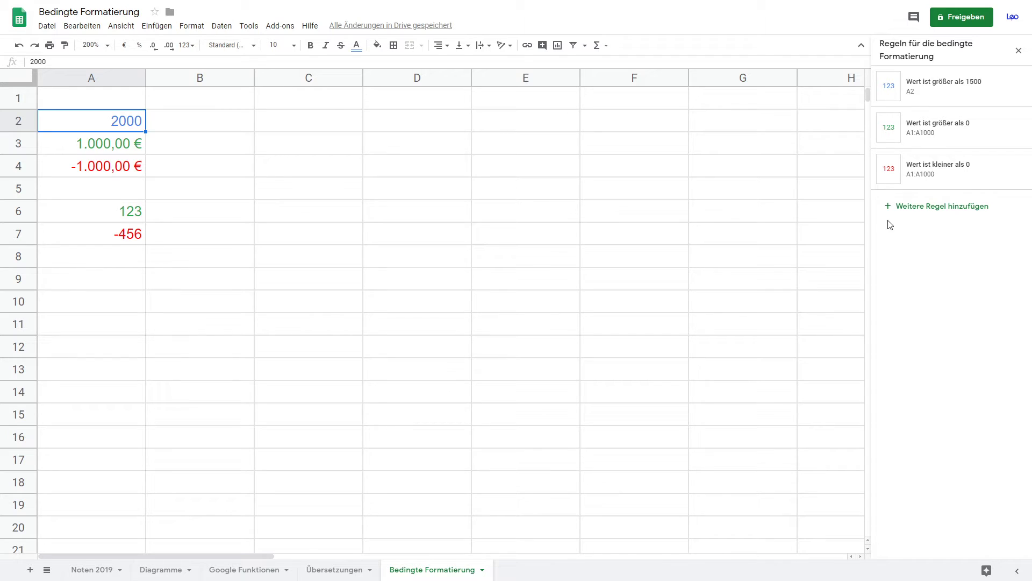
mouse_move(951, 127)
drag(875, 126, 876, 86)
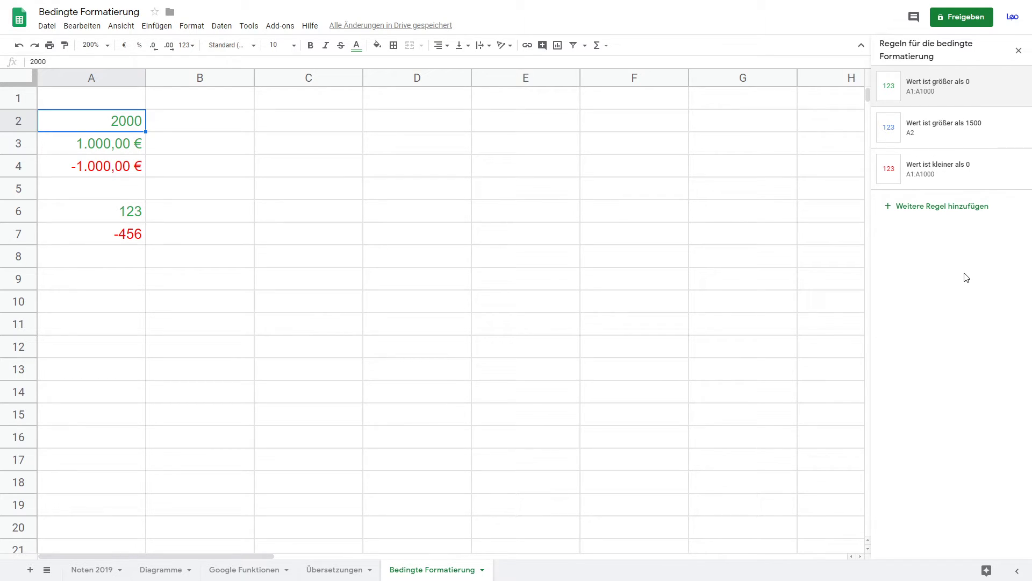
Step: Delete all three conditional formatting rules and clear every value in column A
click(117, 76)
click(216, 163)
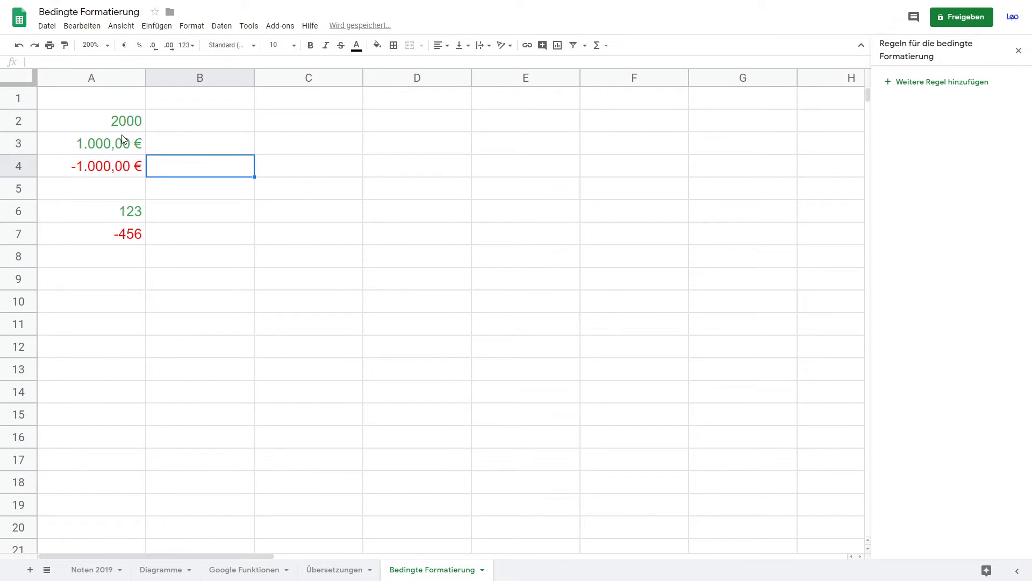
click(120, 137)
click(135, 121)
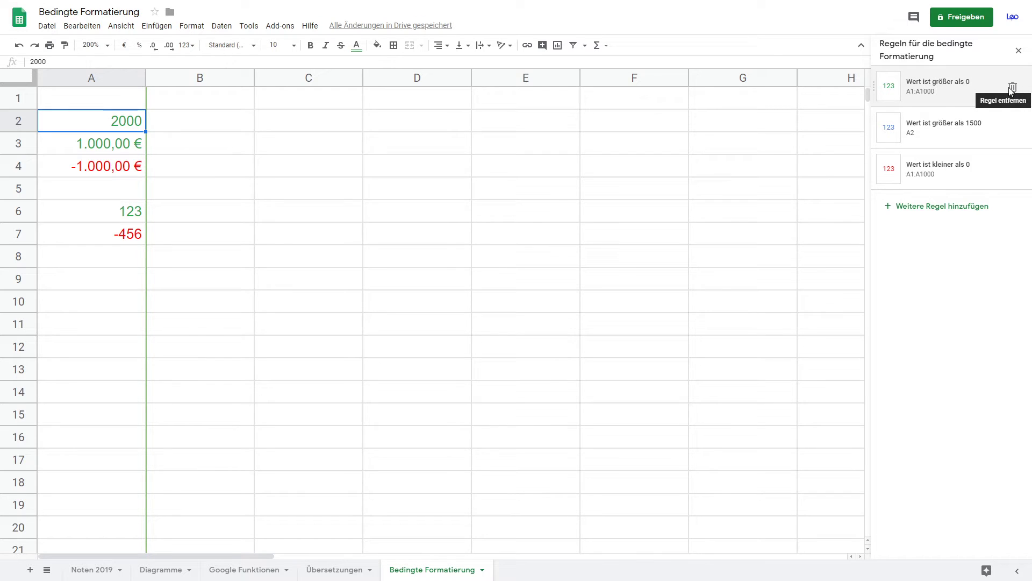
click(1013, 87)
click(1013, 87)
click(1013, 87)
click(101, 78)
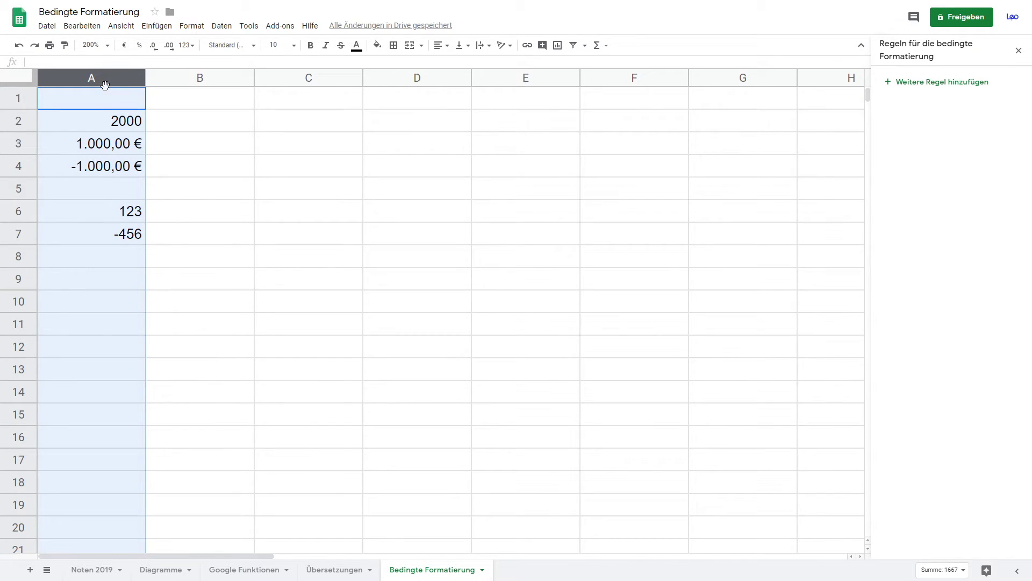
key(Delete)
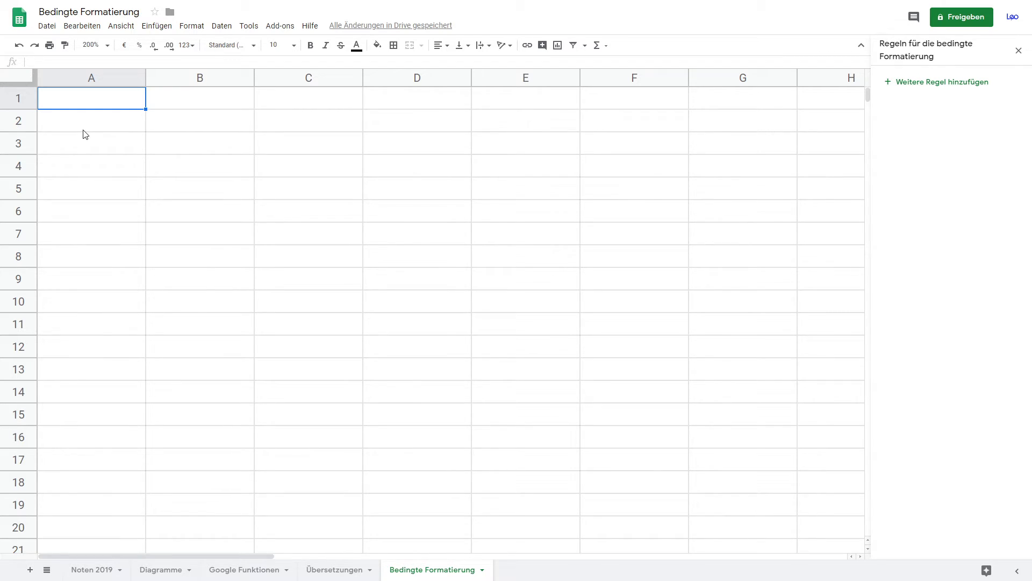
Step: Enter Nein, Ja, Nein into cells A1 to C1
text(Nein)
key(Tab)
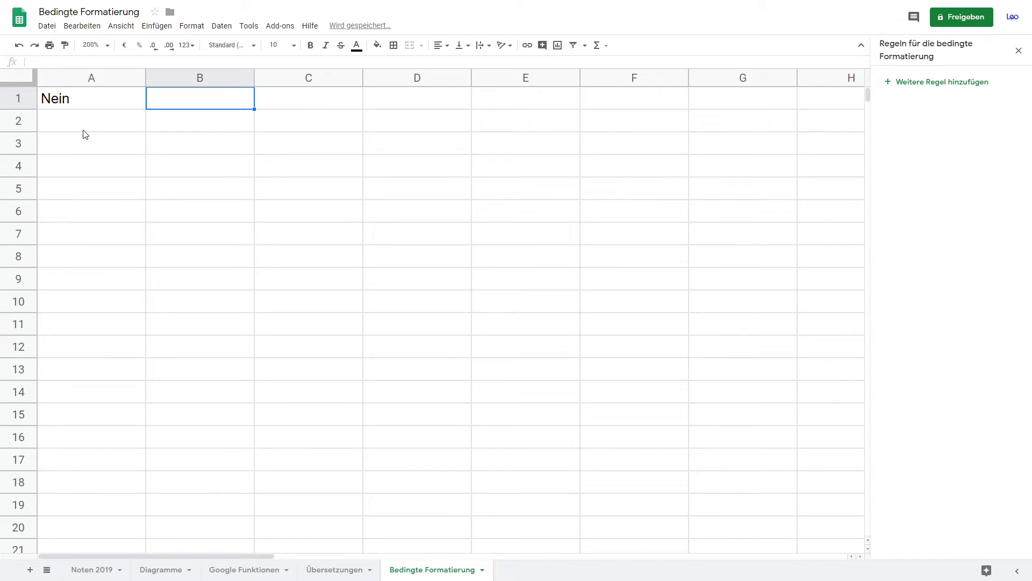
text(Ja)
key(Tab)
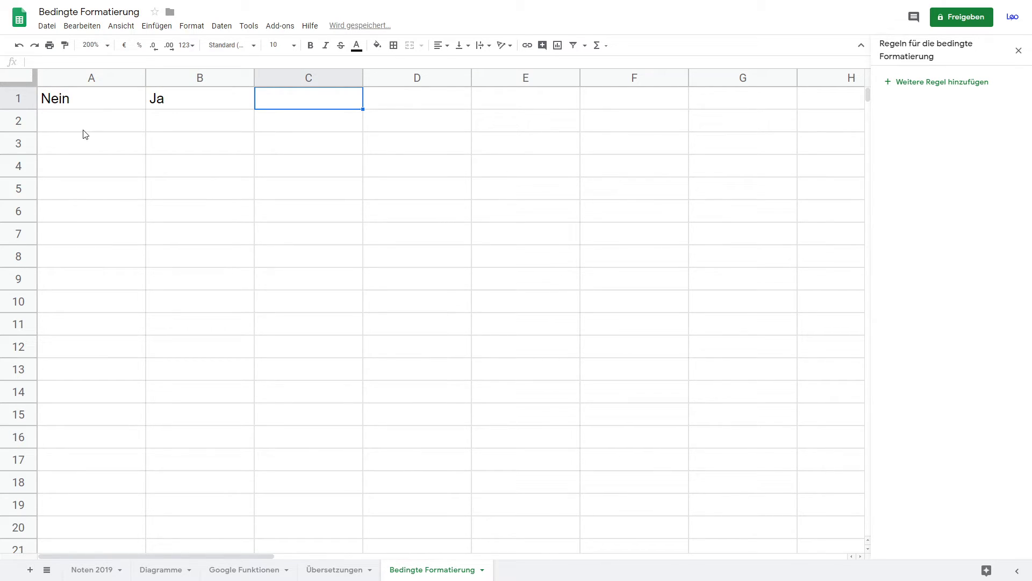
text(Nein)
key(Tab)
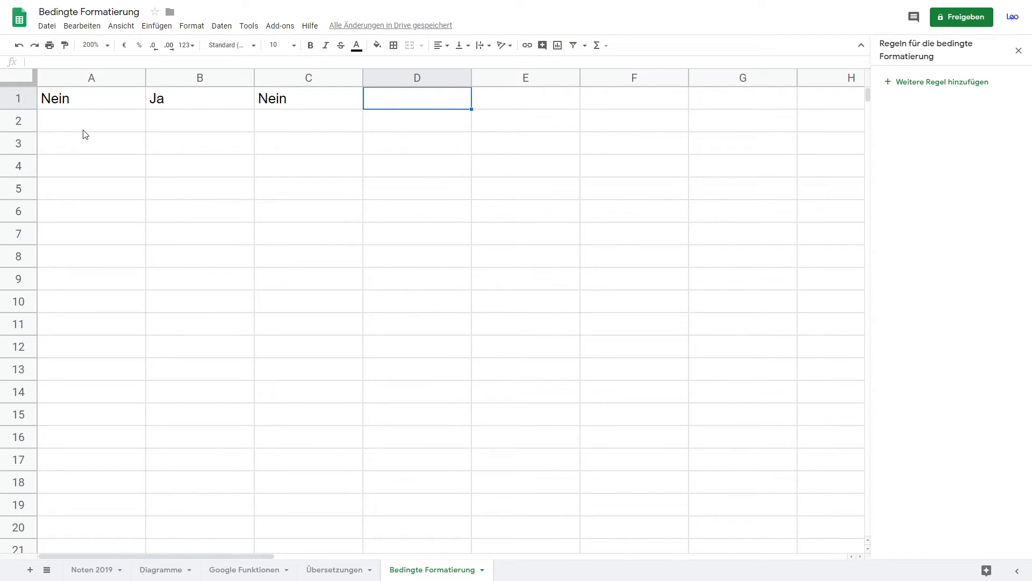
Step: Enter Nein, Ja, Nein, Ja into D1 to G1, then select row 1
text(Nein)
key(Tab)
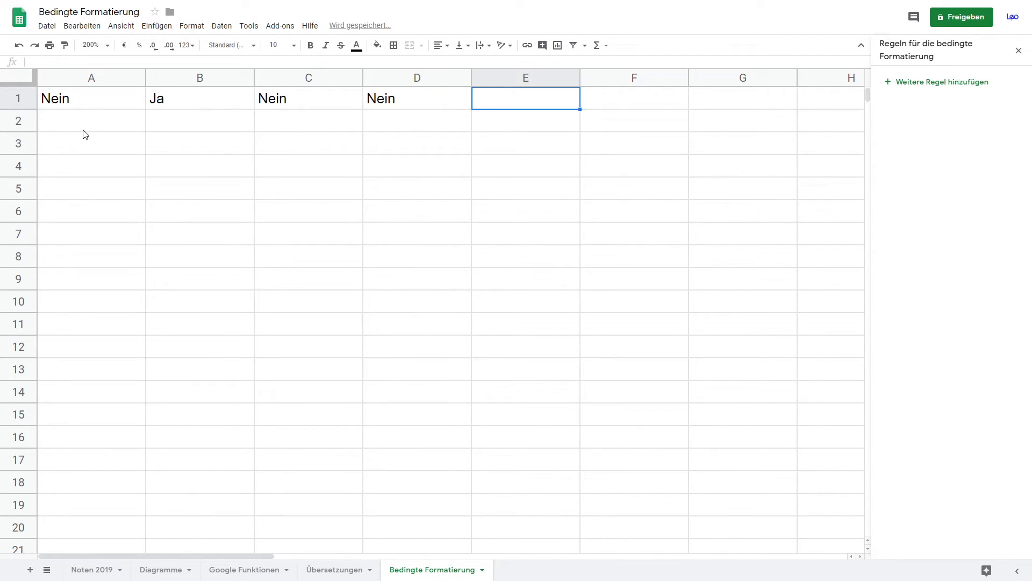
text(Ja)
key(Tab)
text(Nein)
key(Tab)
text(Ja)
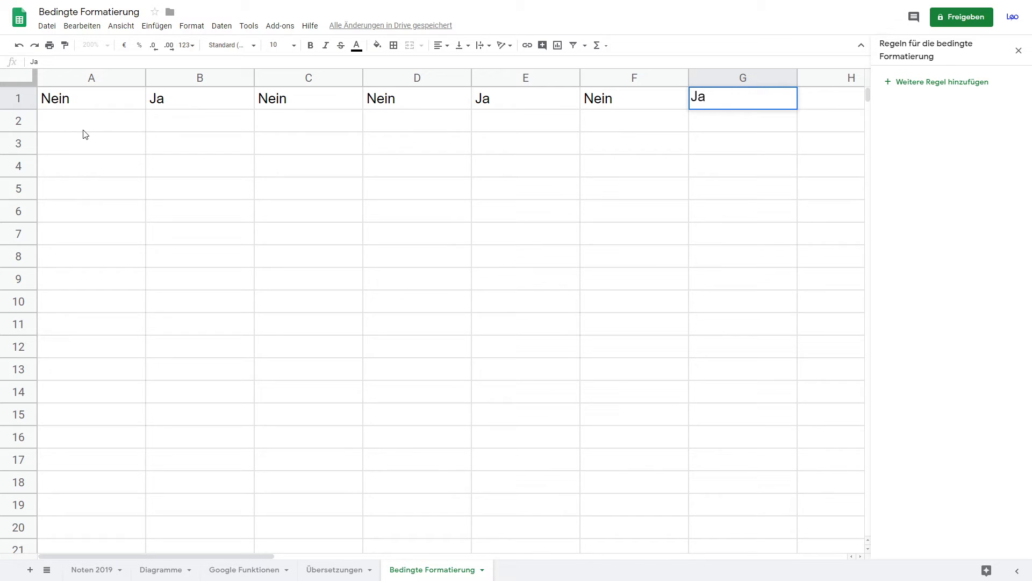
key(Return)
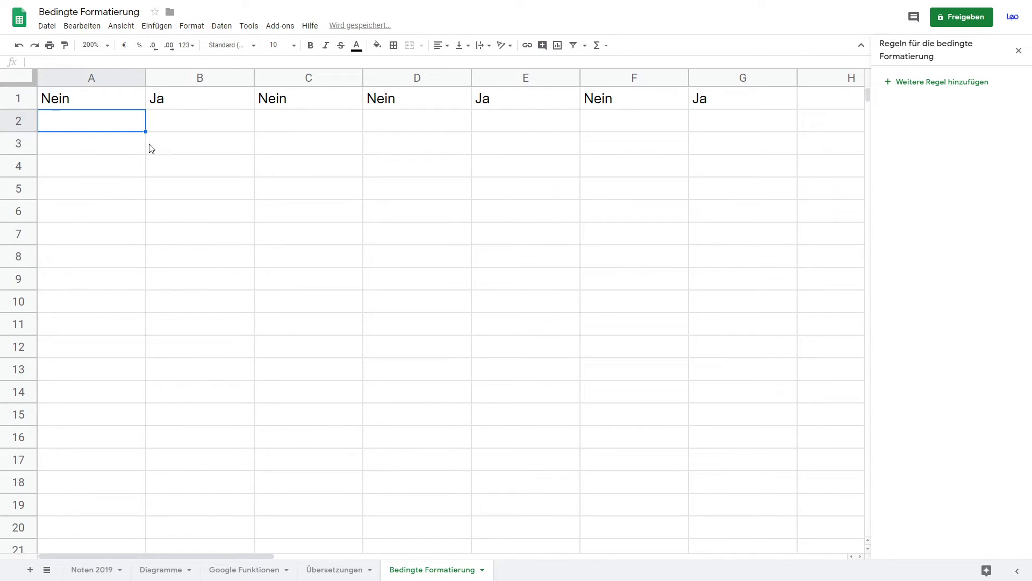
click(18, 98)
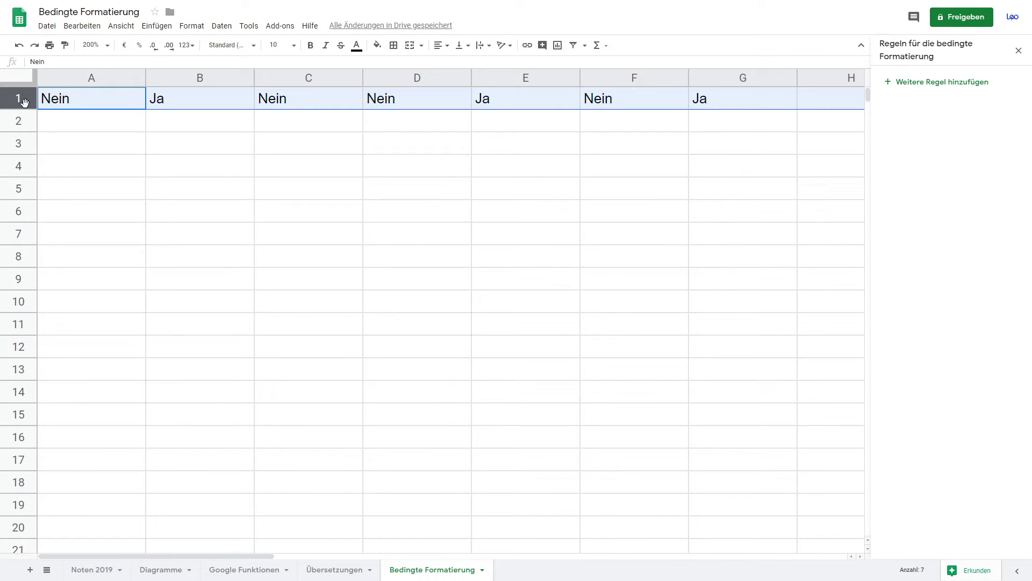
Step: Start a conditional formatting rule for row 1 with custom formula =A$1="Ja"
click(904, 84)
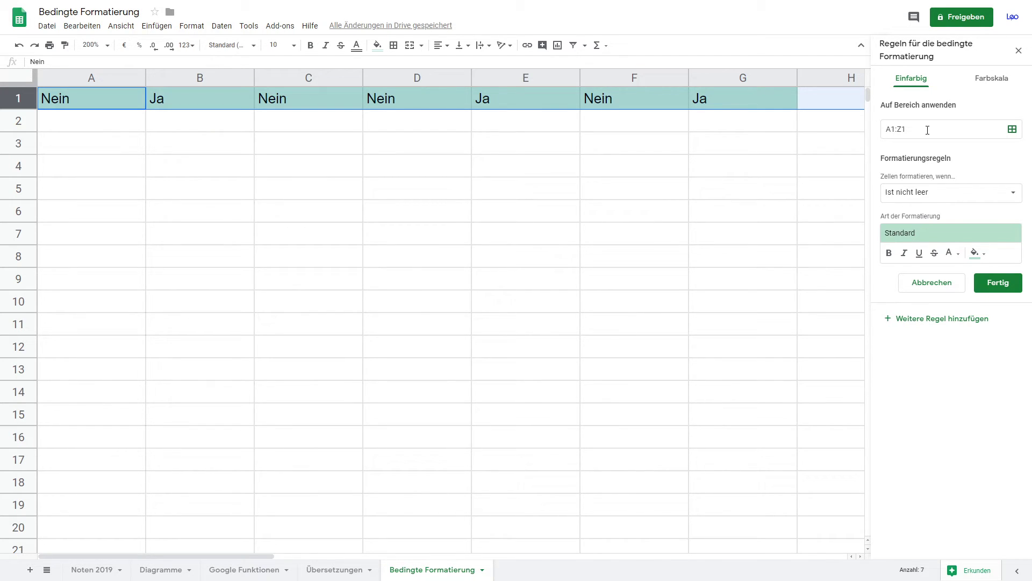
click(938, 195)
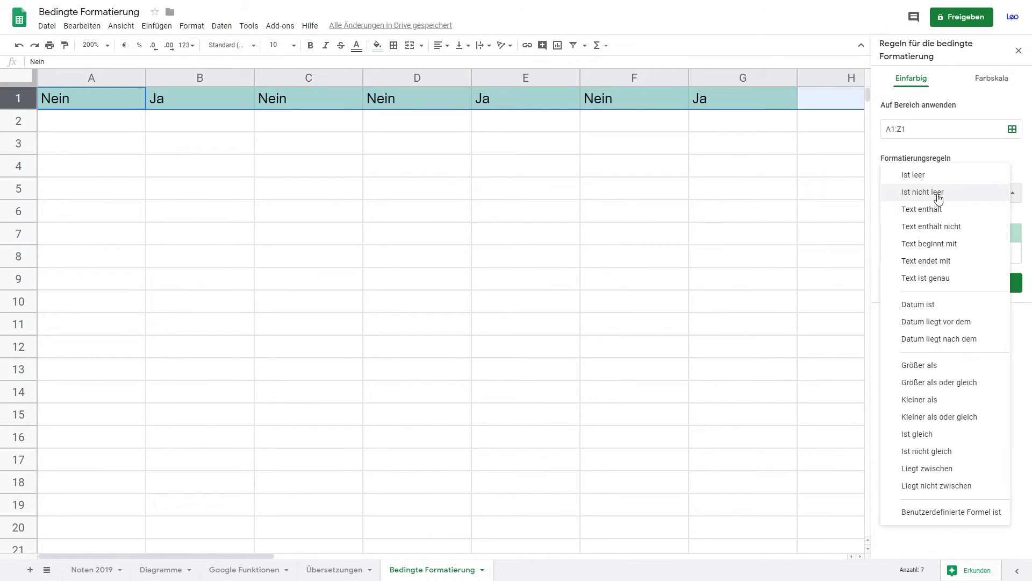
click(949, 514)
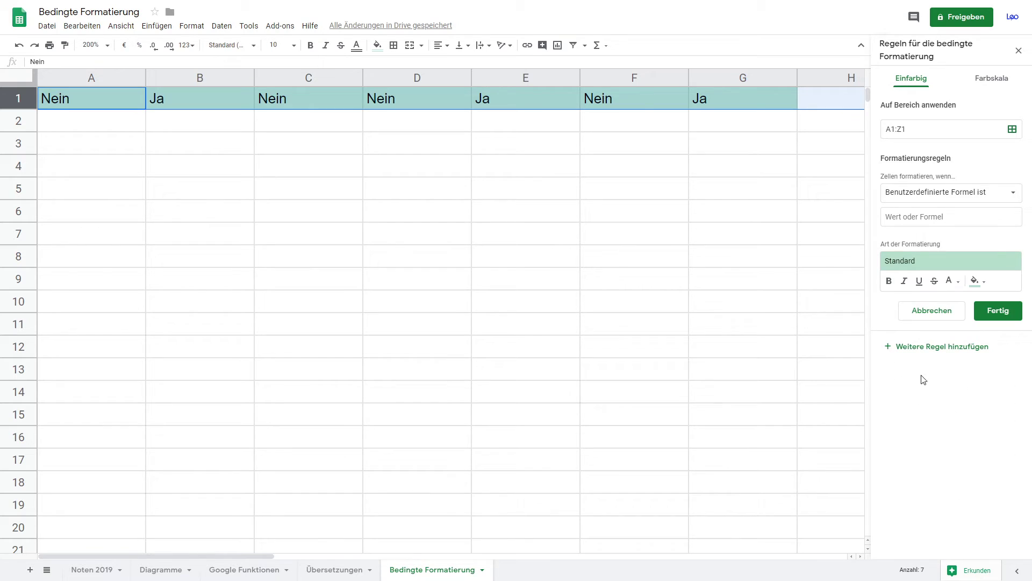
click(900, 218)
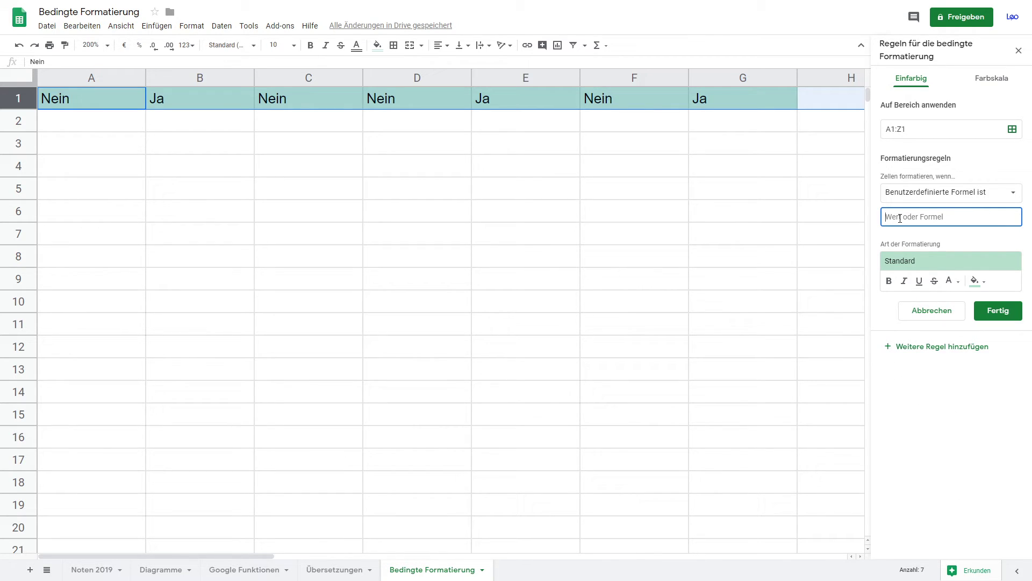
text(=)
text(A)
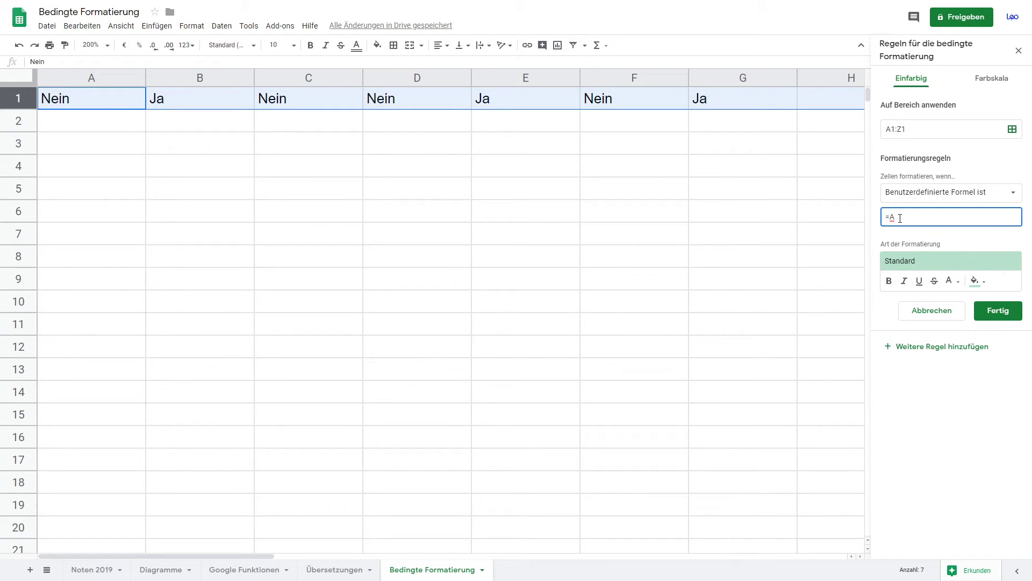
text($)
text(=)
text(")
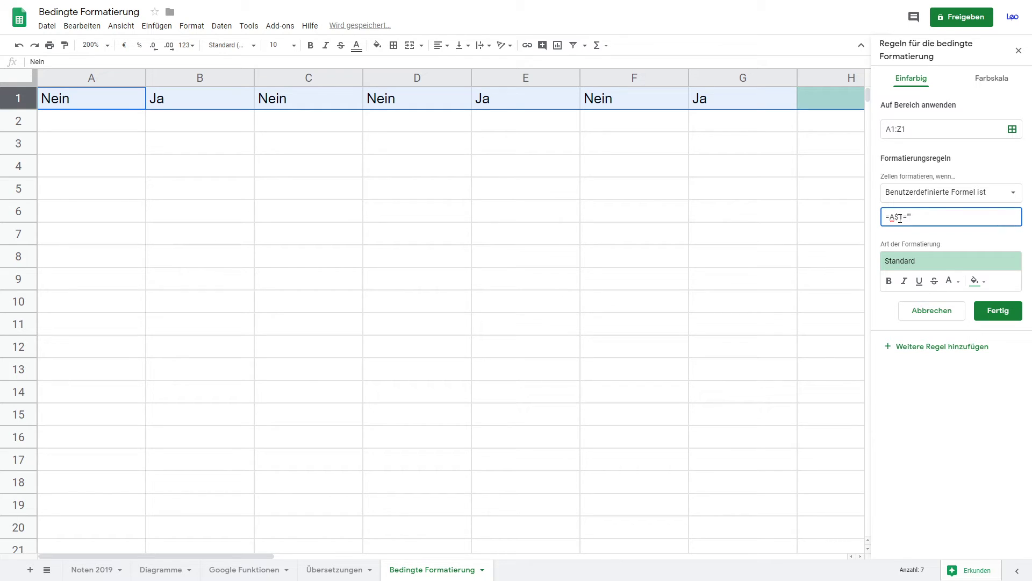
text(JA)
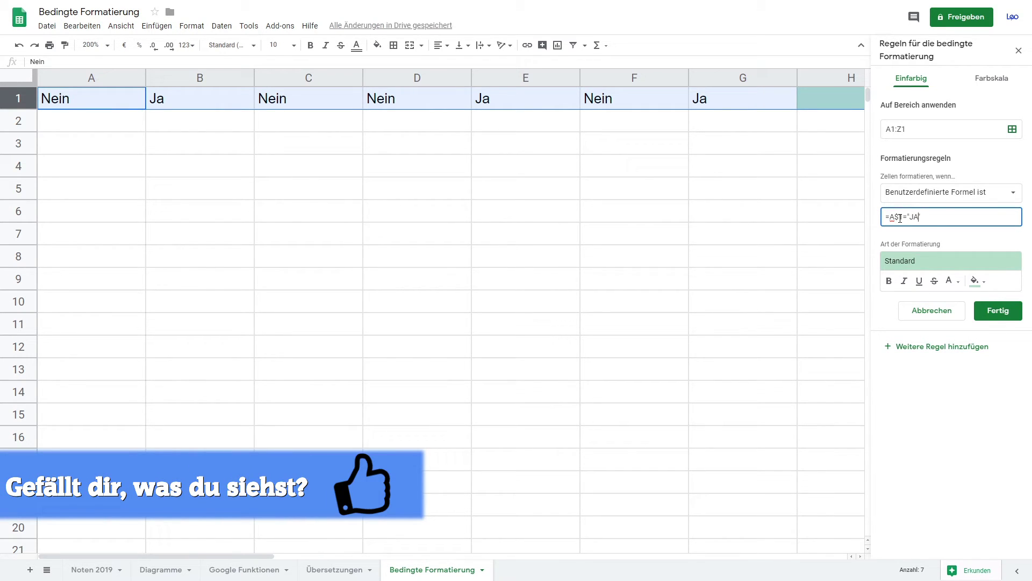
key(BackSpace)
text(a)
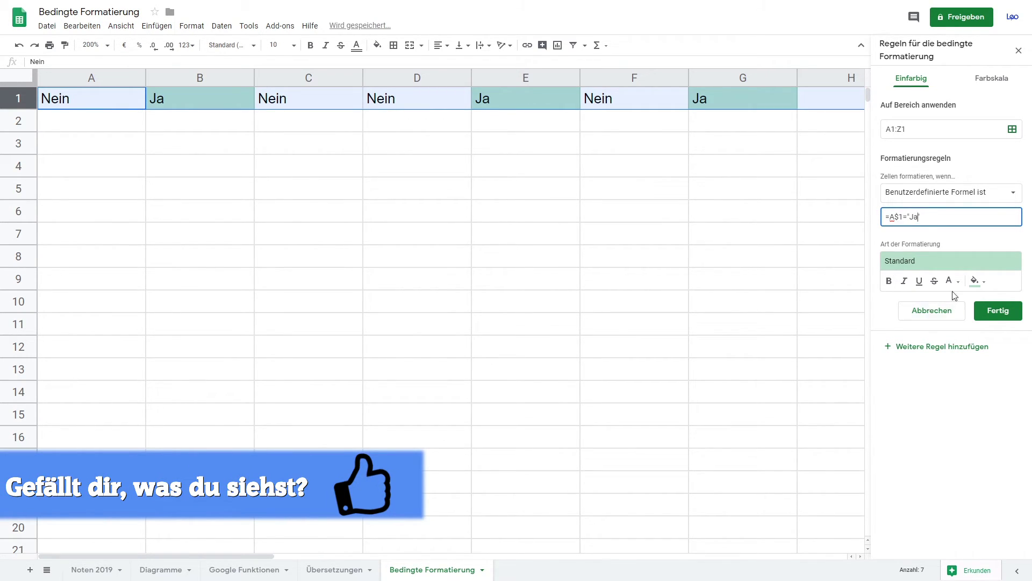
Step: Give the rule a dark blue fill, save it, and deselect row 1
click(976, 282)
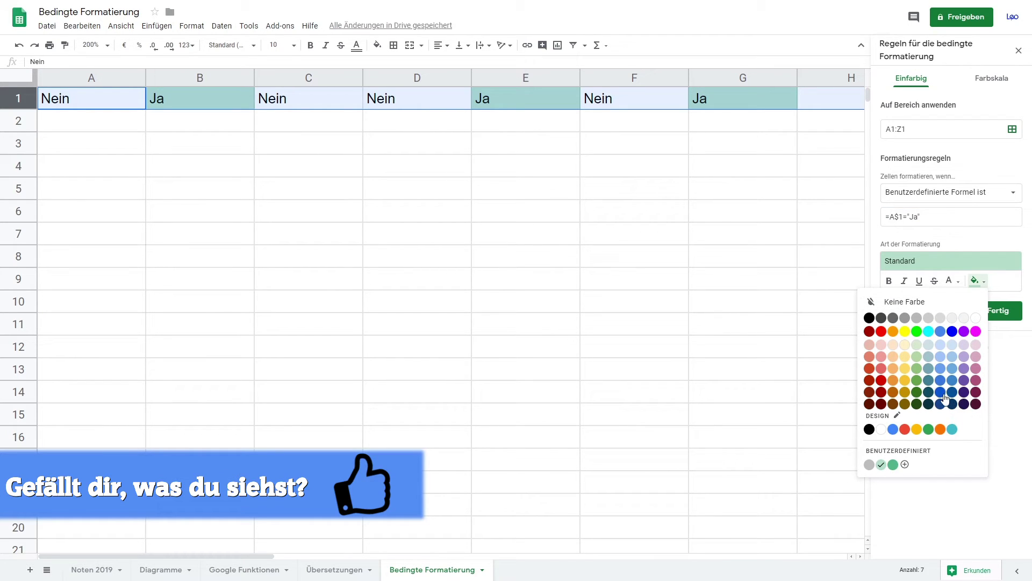
click(941, 392)
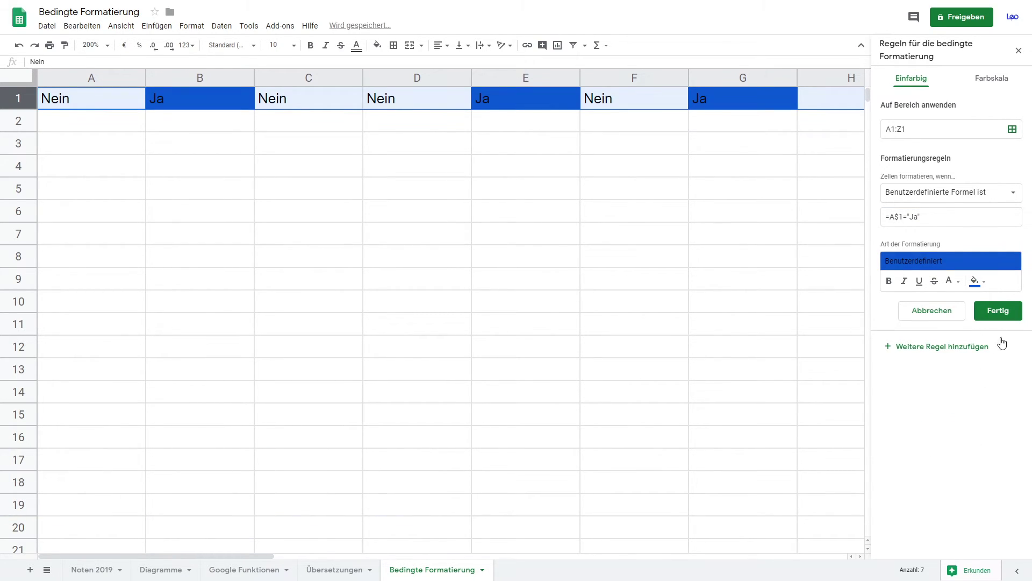
click(997, 312)
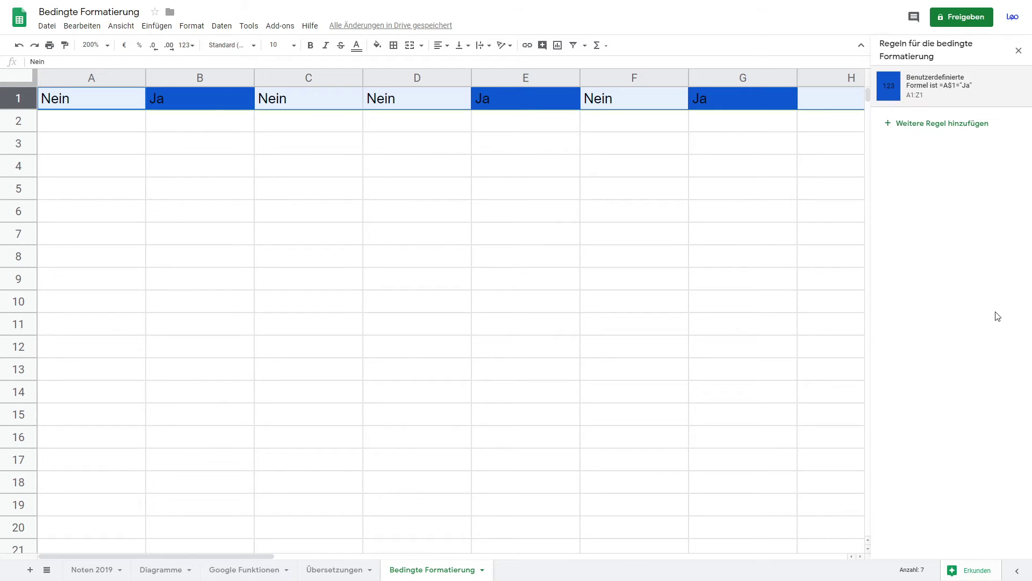
click(97, 127)
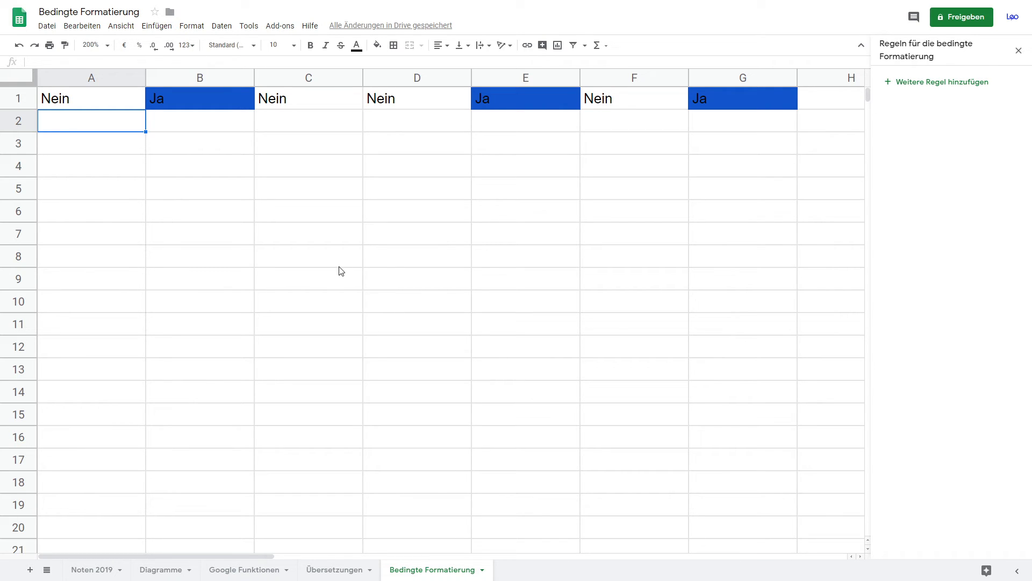
Step: Replace Nein in D1 with Ja and re-confirm the cell so it turns blue
click(498, 105)
click(412, 102)
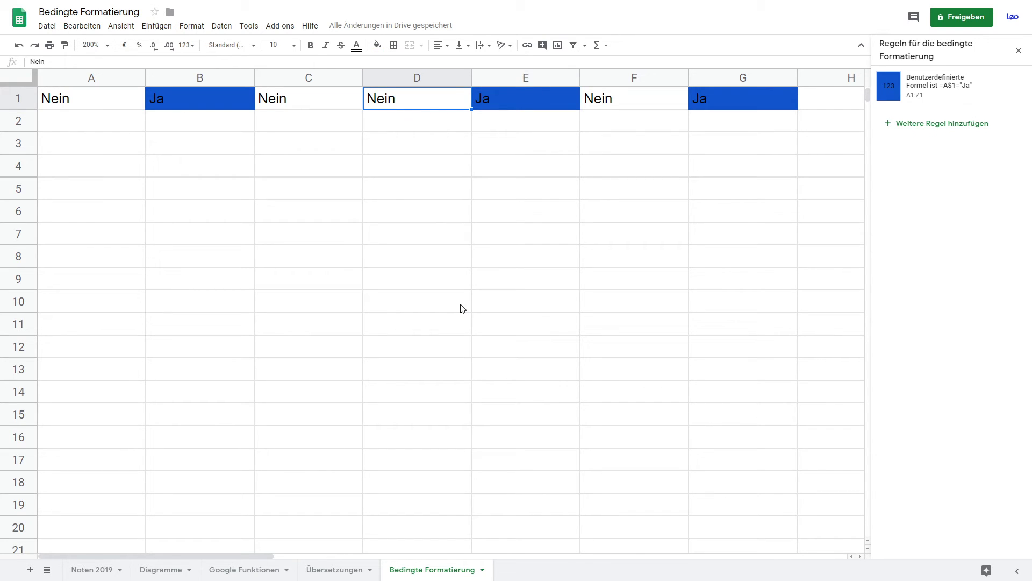
text(Ja)
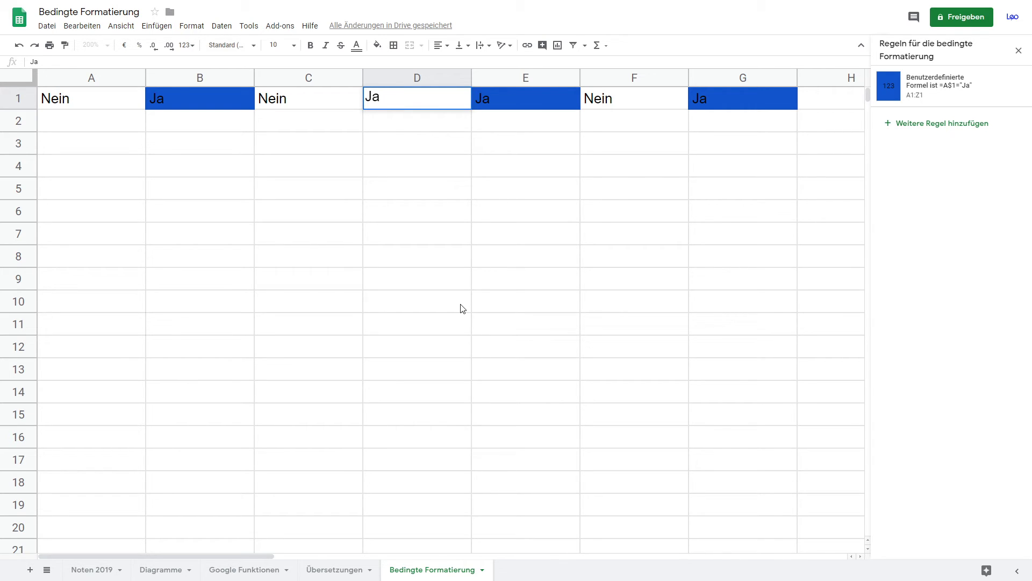
key(Return)
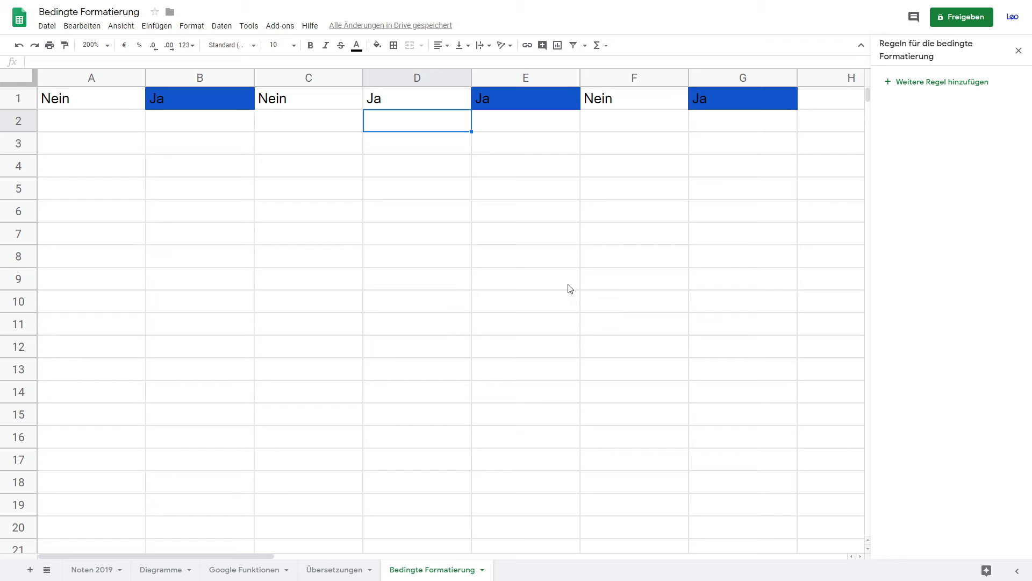
click(399, 106)
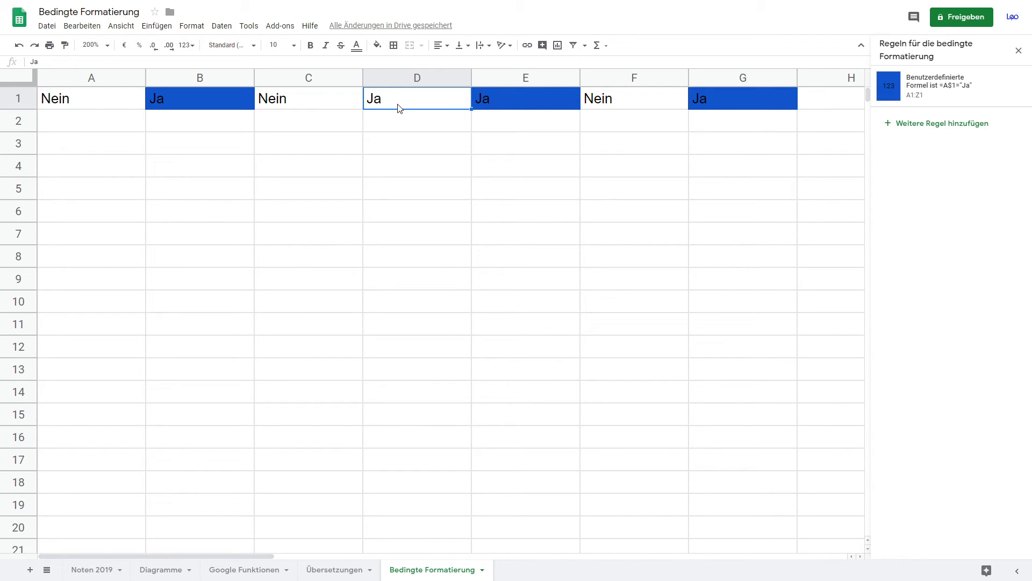
double_click(399, 107)
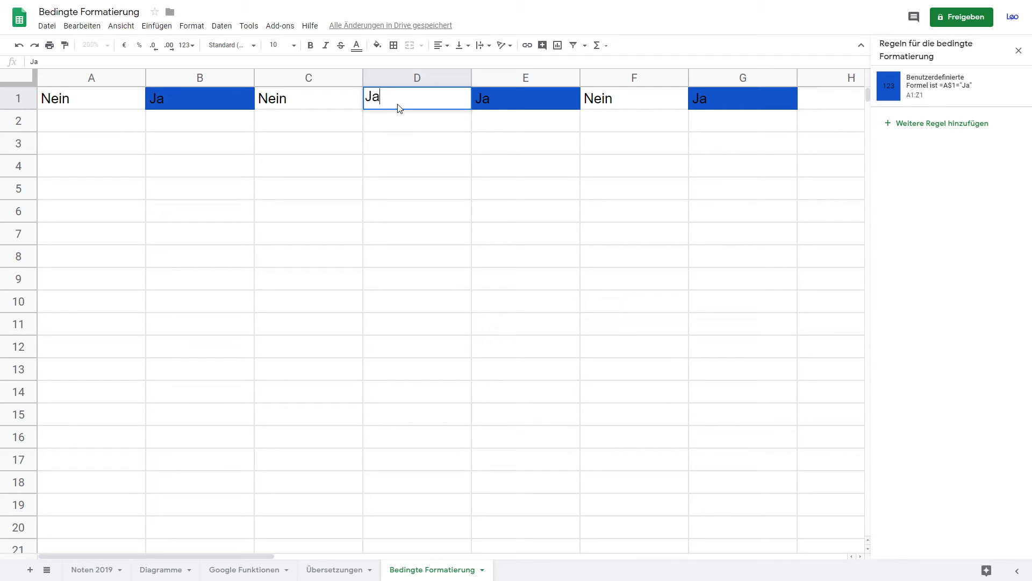
key(Return)
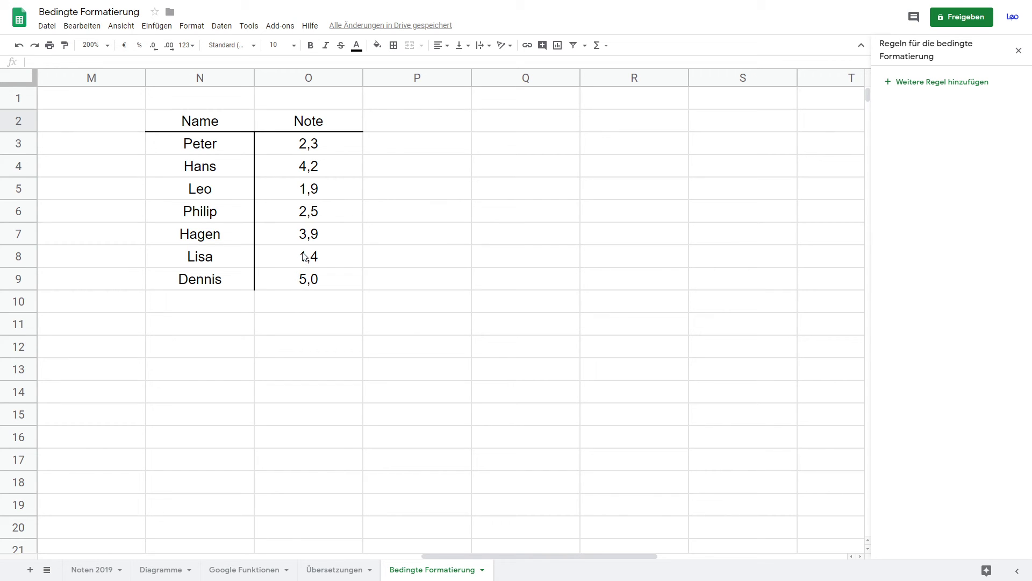
Step: Select the seven grades O3:O9 in the Note column
drag(316, 145, 309, 277)
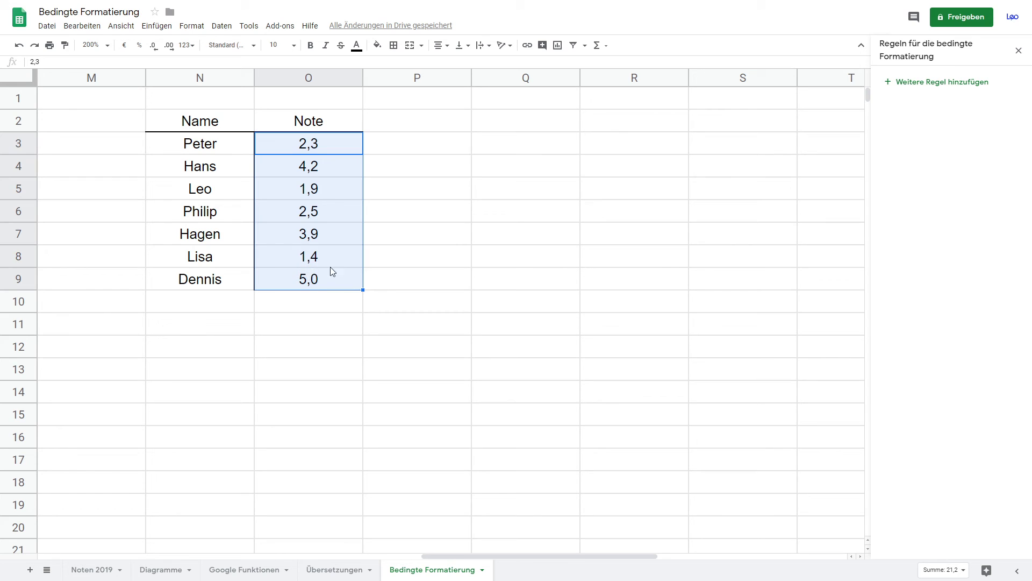
Step: Start a conditional formatting rule for O3:O9 using the 'greater than' condition
click(192, 26)
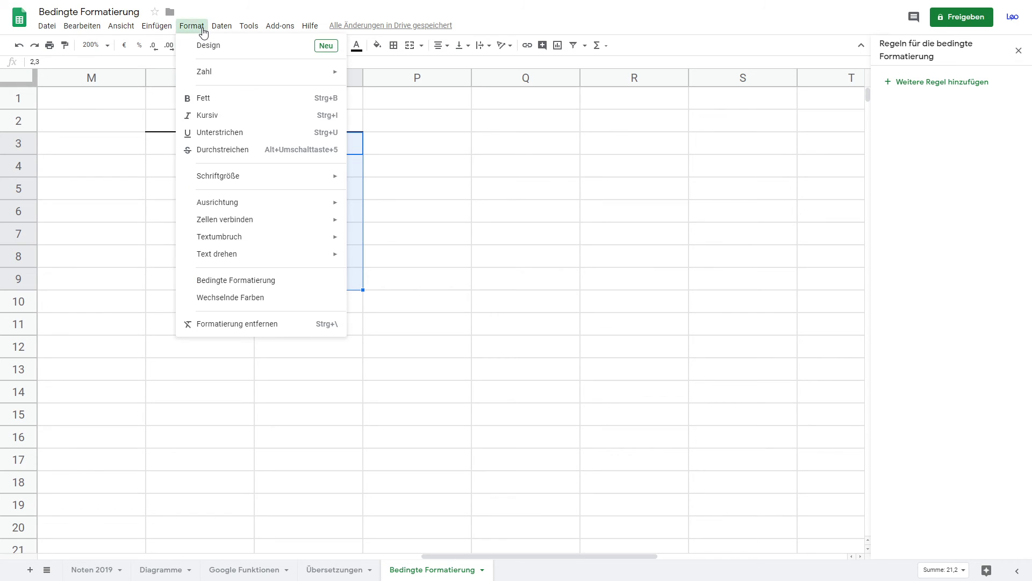
click(224, 280)
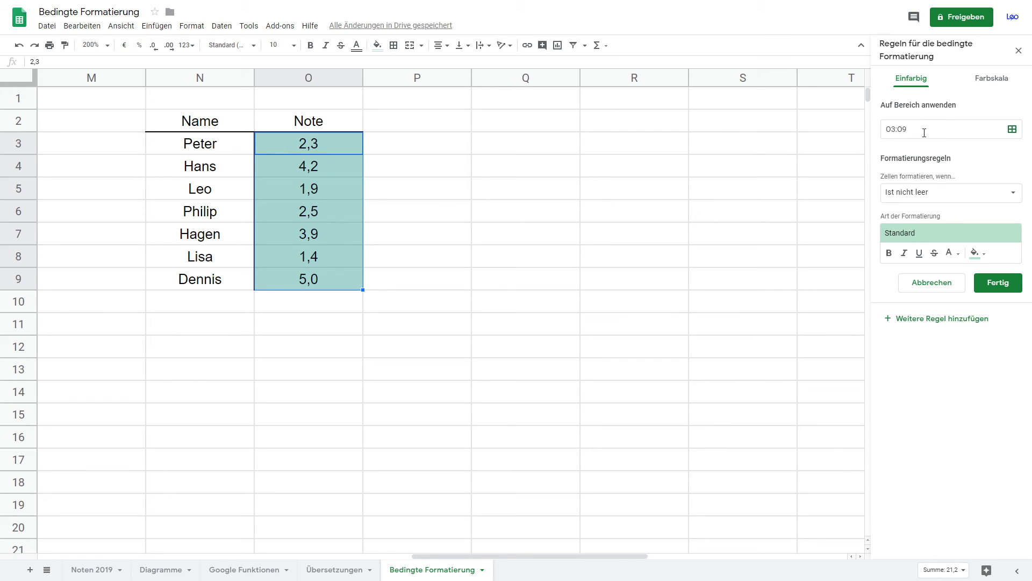
click(922, 196)
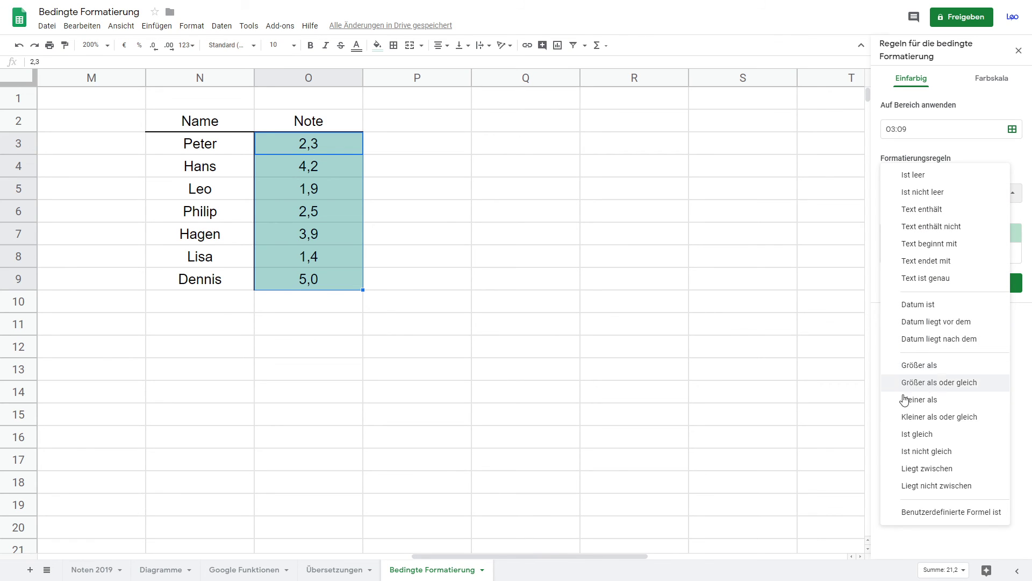
click(932, 367)
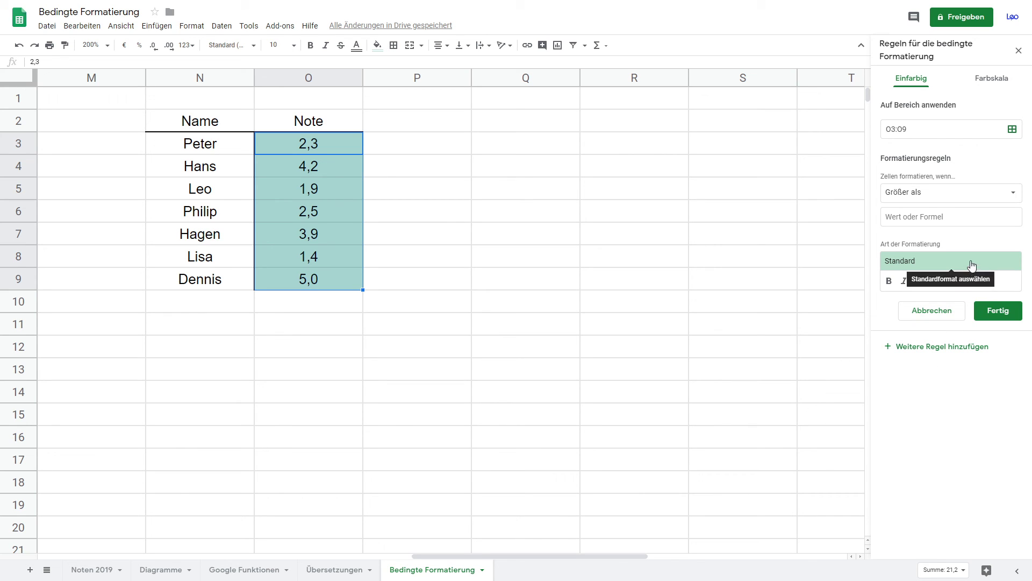
Step: Style the rule with red text and no fill, threshold 4,0, and save
click(980, 292)
click(978, 319)
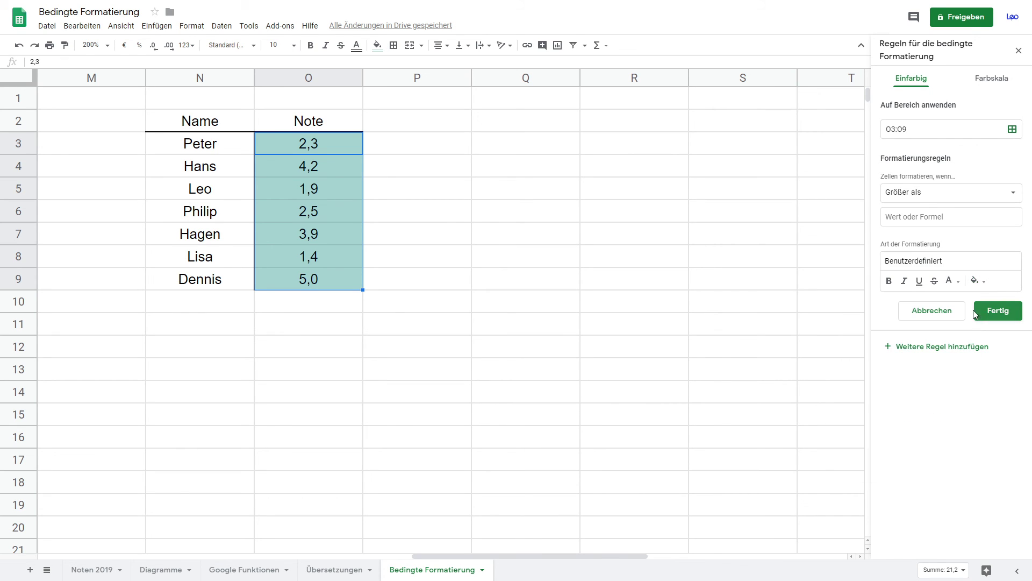
click(958, 288)
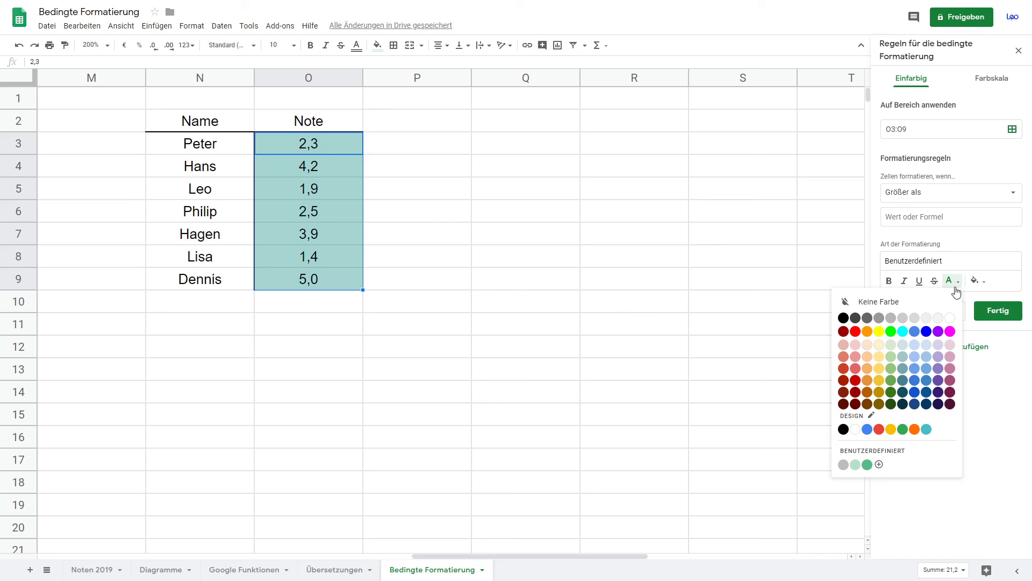
click(859, 332)
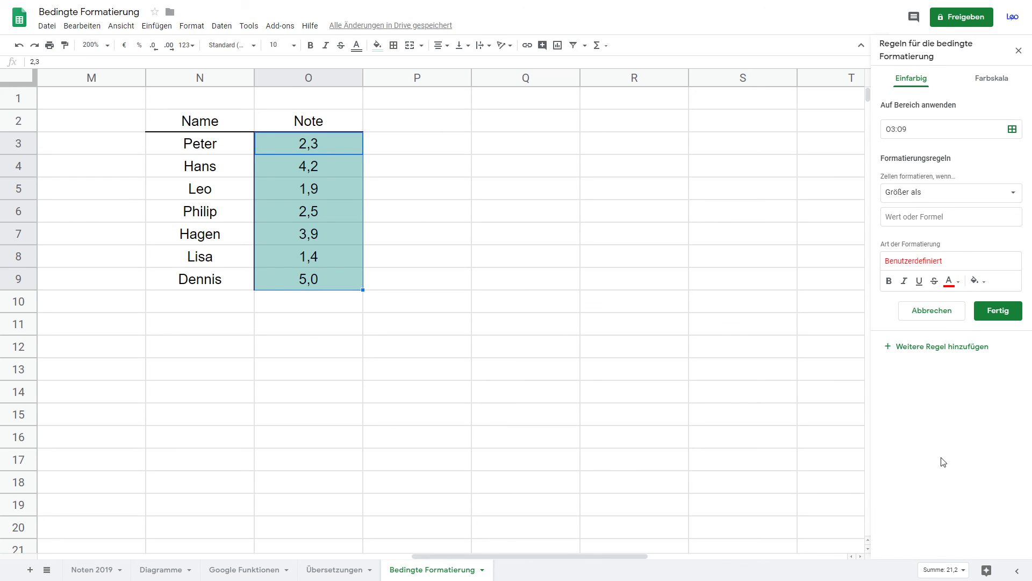
click(900, 221)
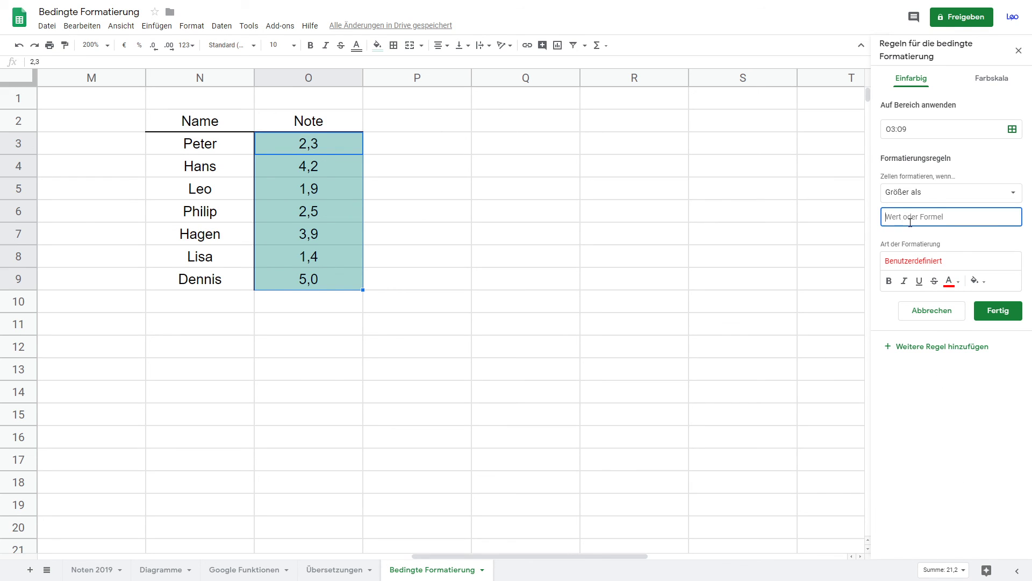
text(4,0)
click(922, 236)
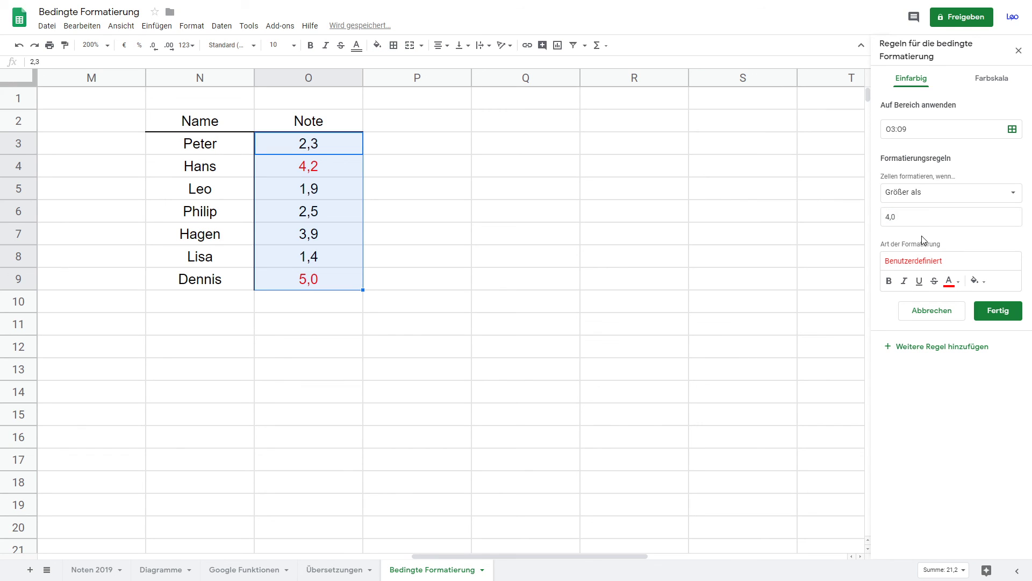
click(988, 305)
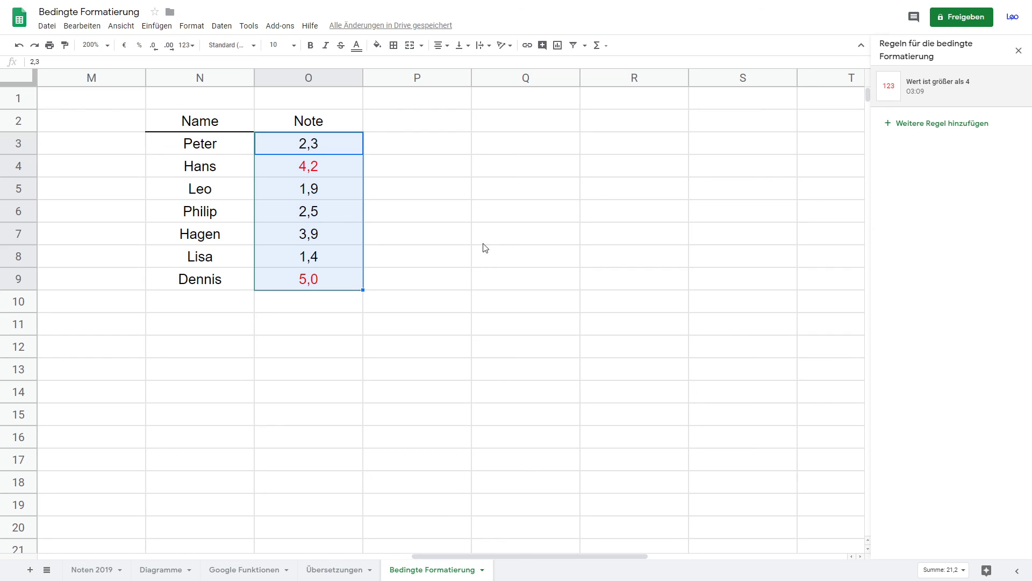
click(410, 208)
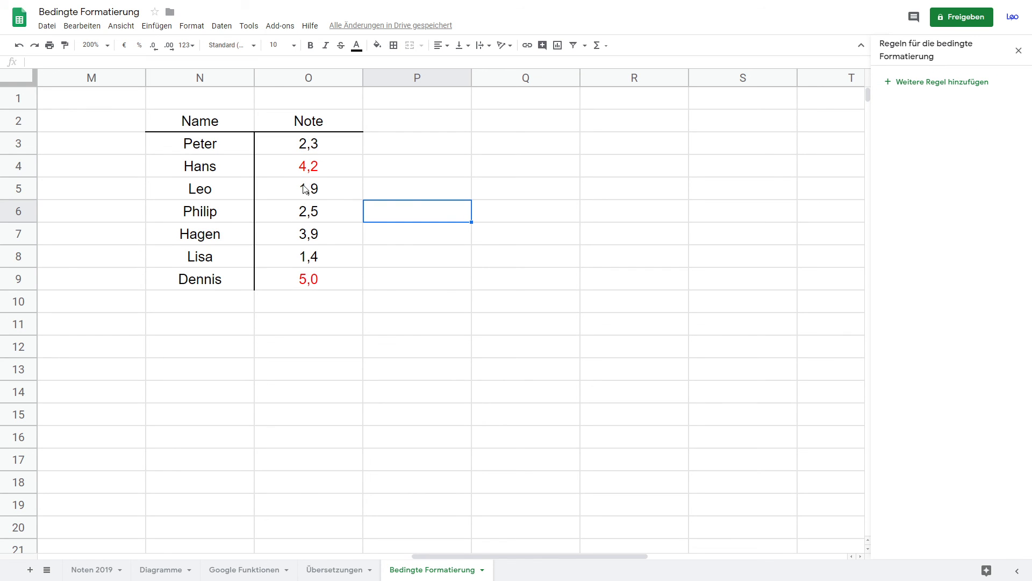